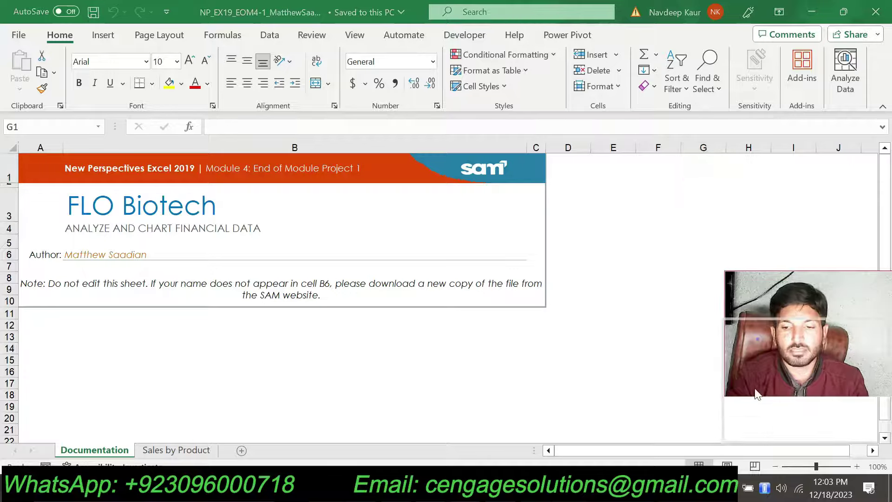
- Switch from the FLO Biotech workbook to the Word project instructions document
drag(757, 340, 751, 399)
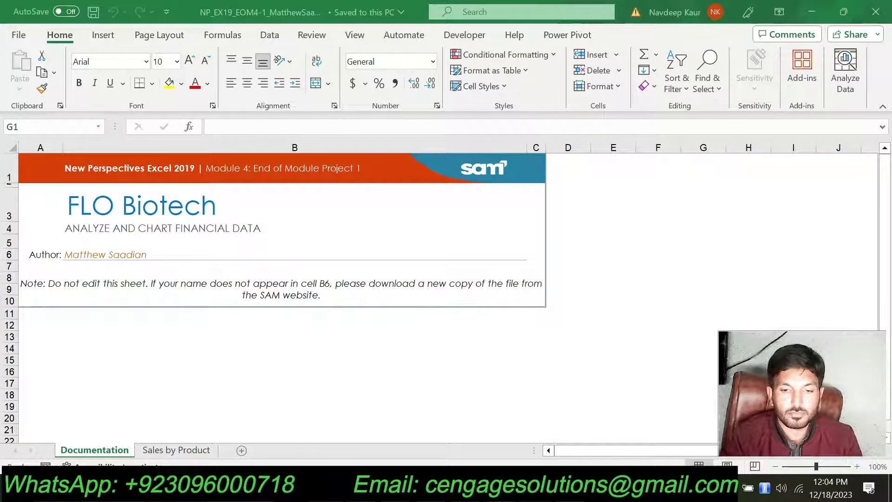
key(alt+Tab)
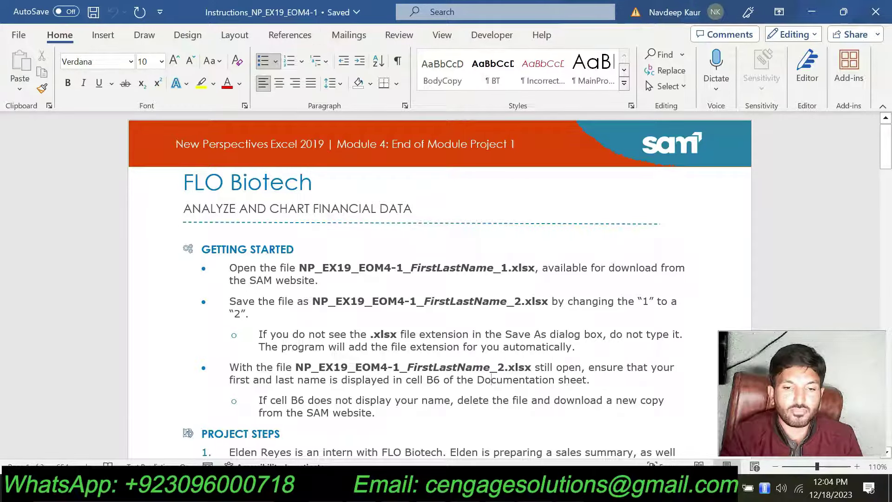
- Read the instructions' subtitle and first file name, and check Excel's Sales by Product sheet
triple_click(413, 209)
click(322, 267)
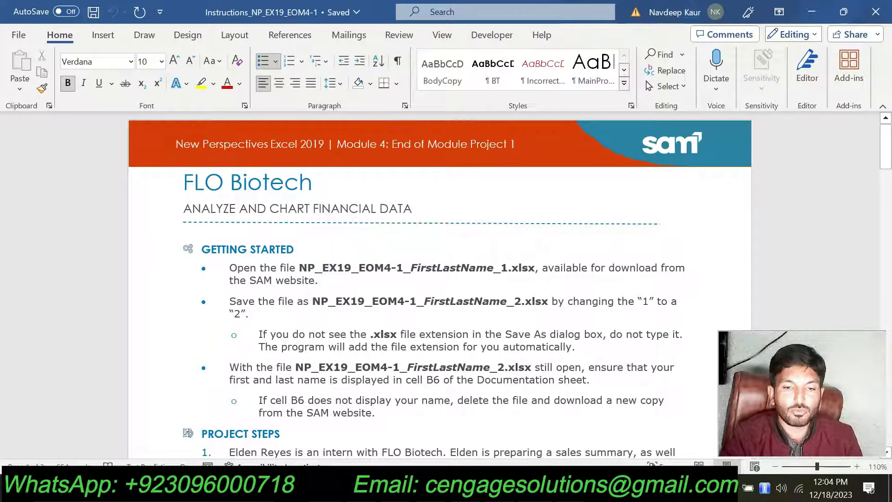
drag(299, 267, 493, 268)
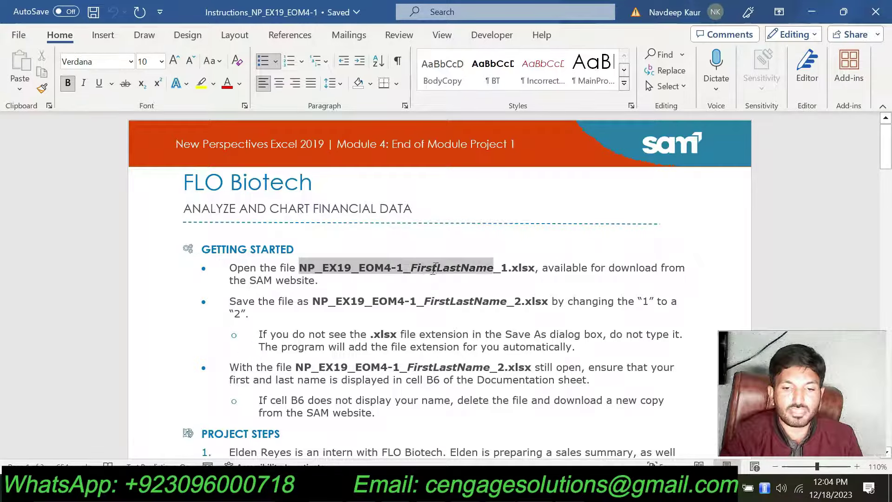
key(alt+Tab)
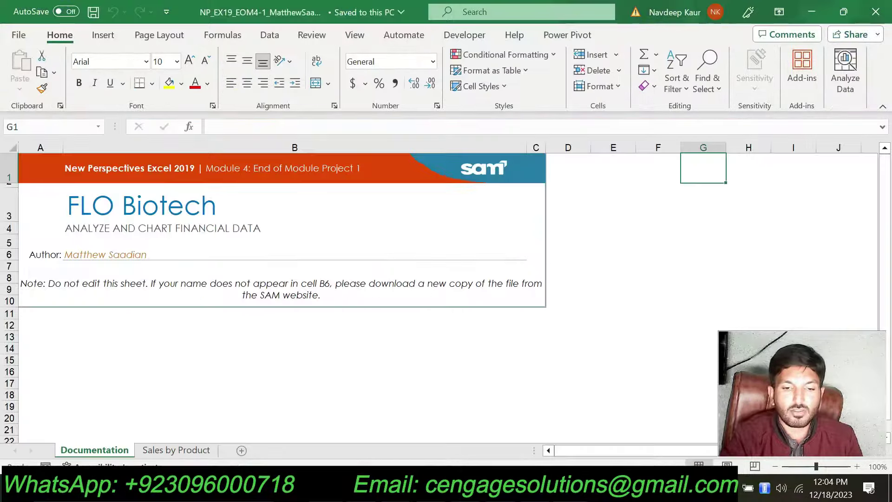
click(176, 449)
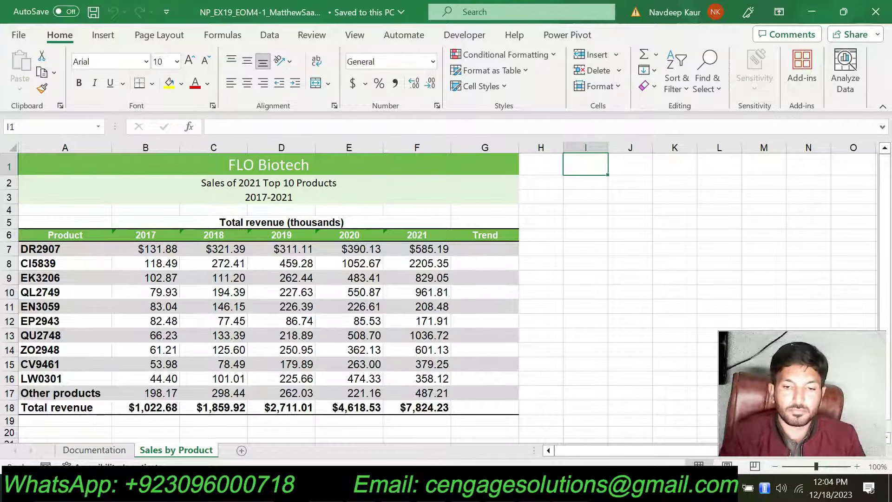
key(alt+Tab)
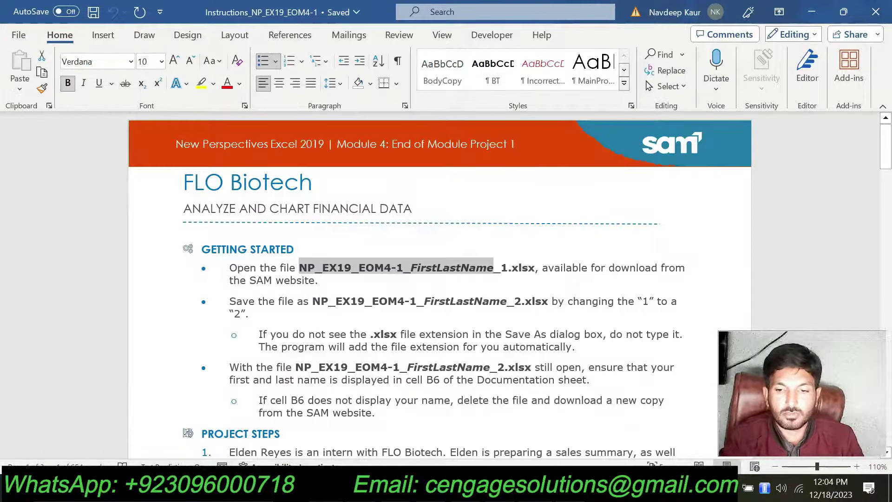
- Apply yellow text highlight to the PROJECT STEPS heading in Word
scroll(439, 279, down, 1)
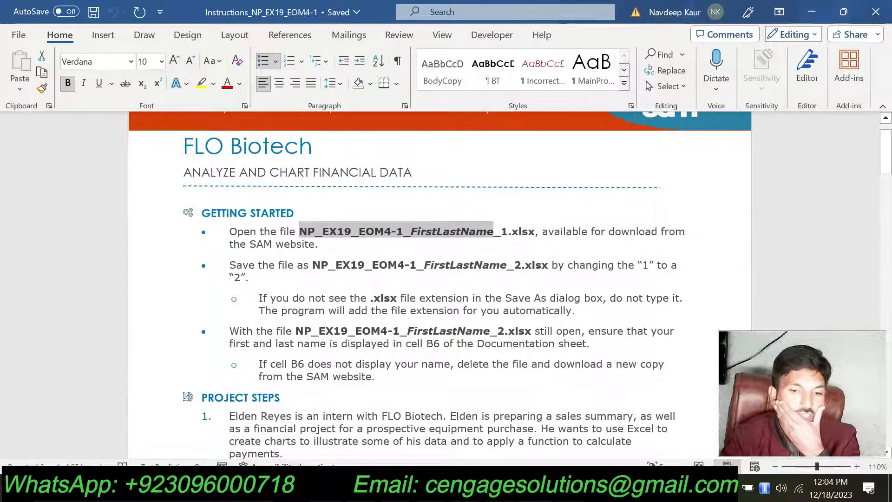
scroll(440, 279, down, 2)
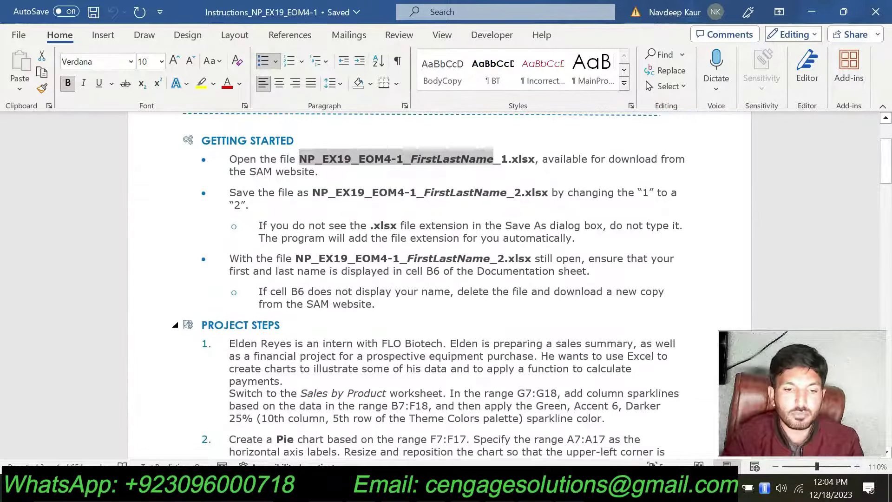
click(168, 325)
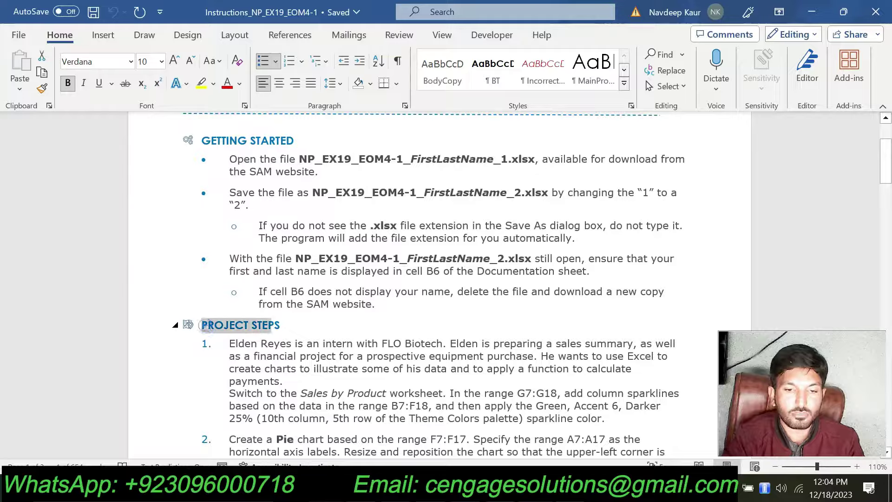
click(201, 84)
scroll(439, 278, down, 15)
scroll(318, 295, down, 13)
scroll(318, 295, up, 8)
scroll(319, 295, up, 15)
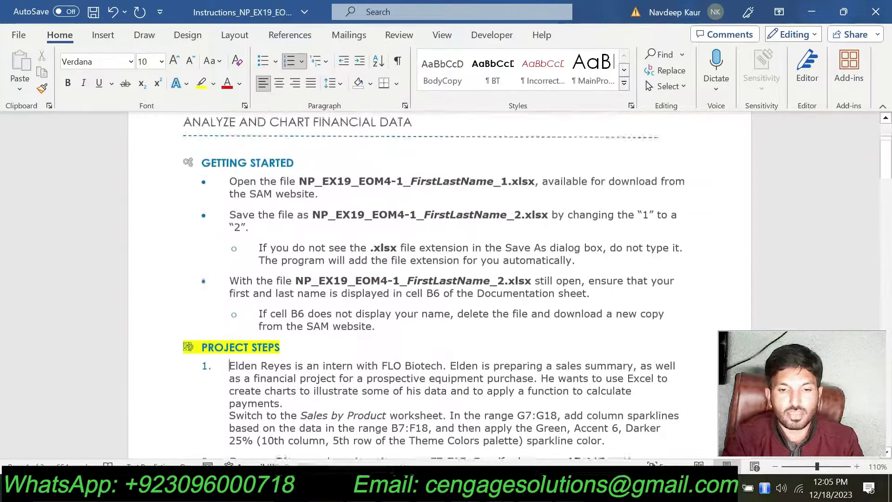
scroll(439, 278, up, 2)
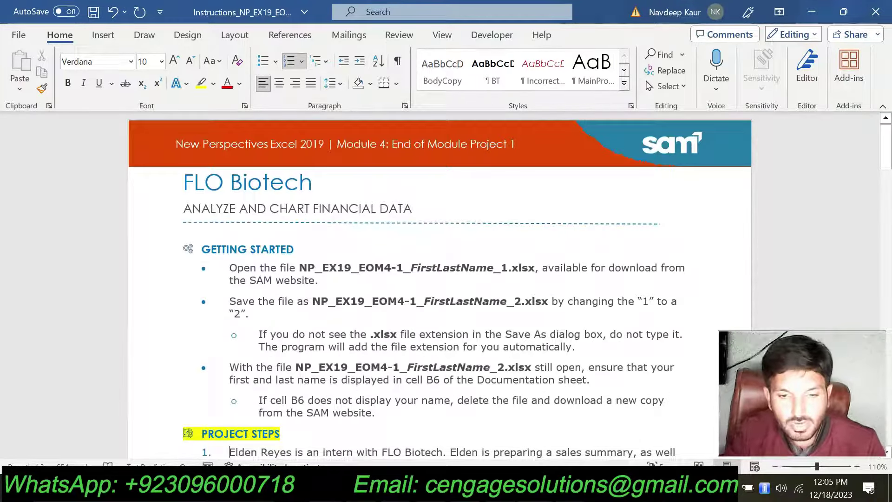
scroll(440, 278, down, 3)
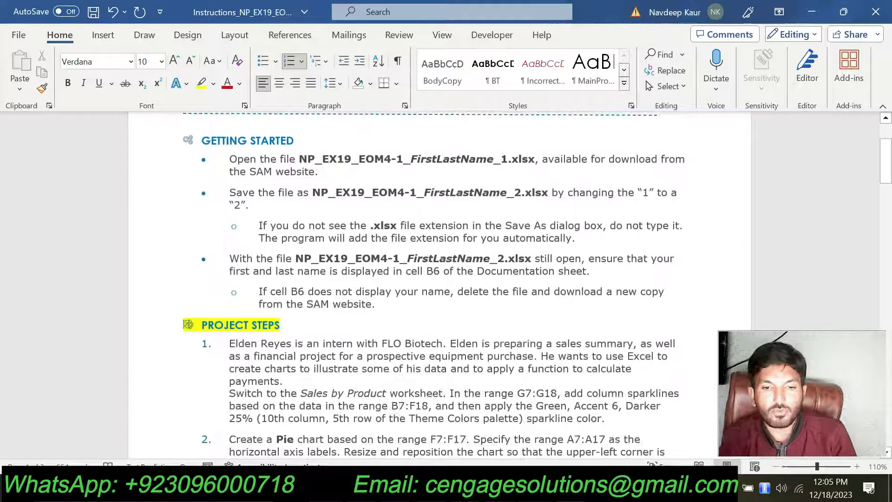
scroll(439, 278, up, 2)
scroll(439, 279, down, 4)
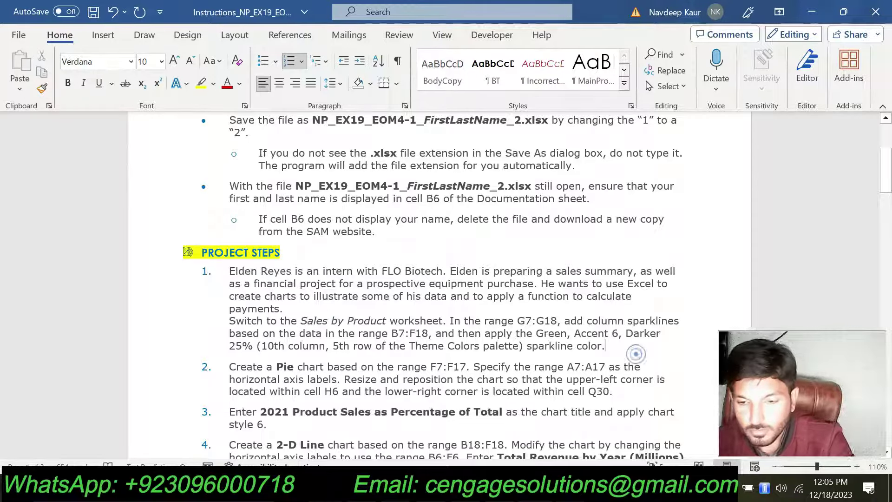
- Highlight the full text of step 1 (the sparklines task) in yellow
click(635, 349)
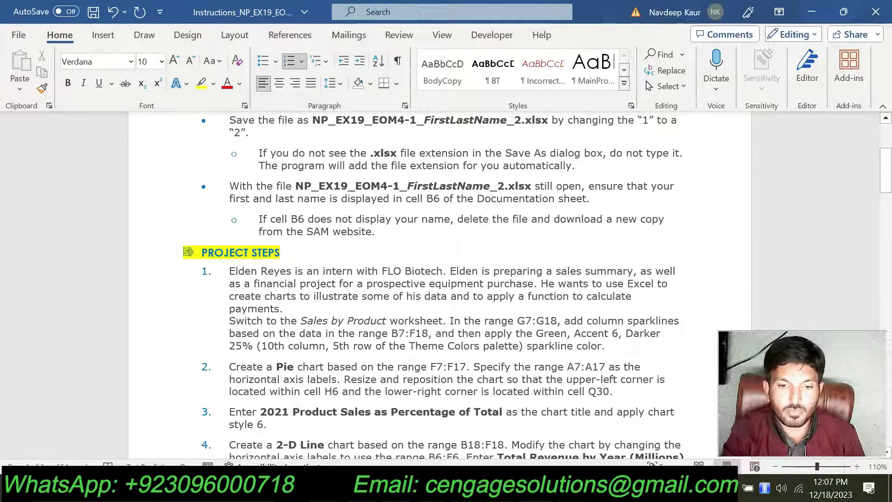
drag(606, 346, 228, 271)
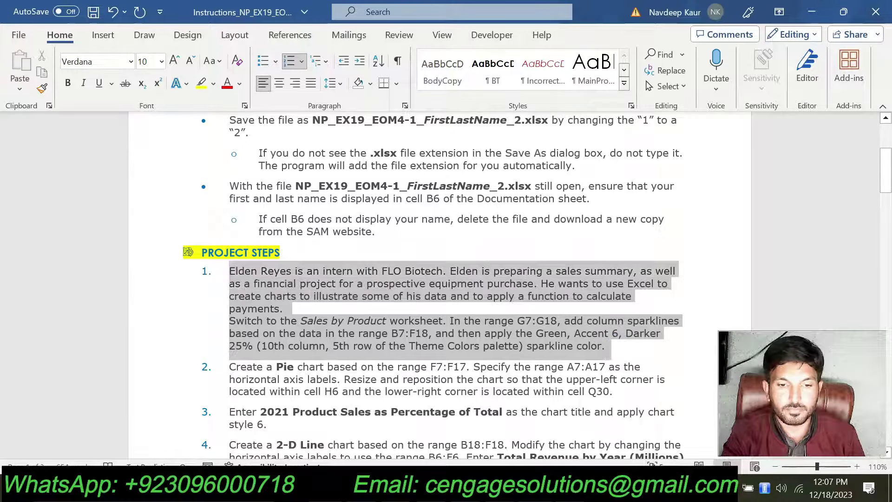
click(286, 243)
click(299, 322)
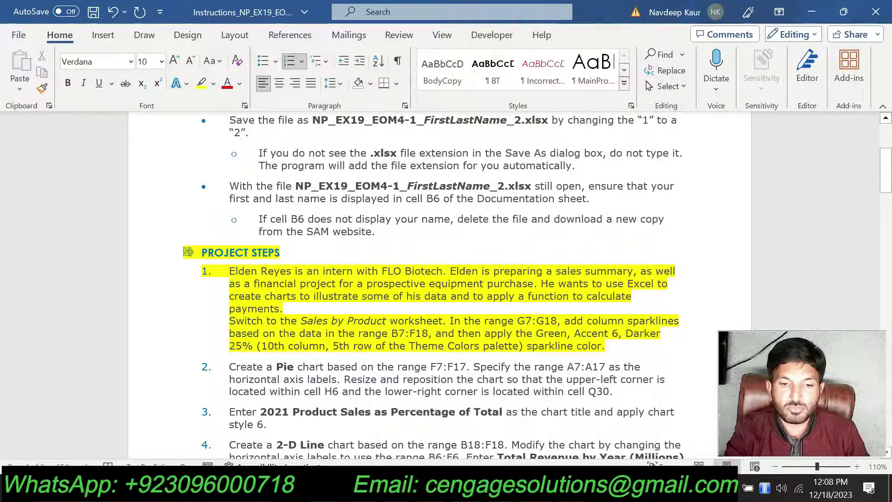
key(alt+Tab)
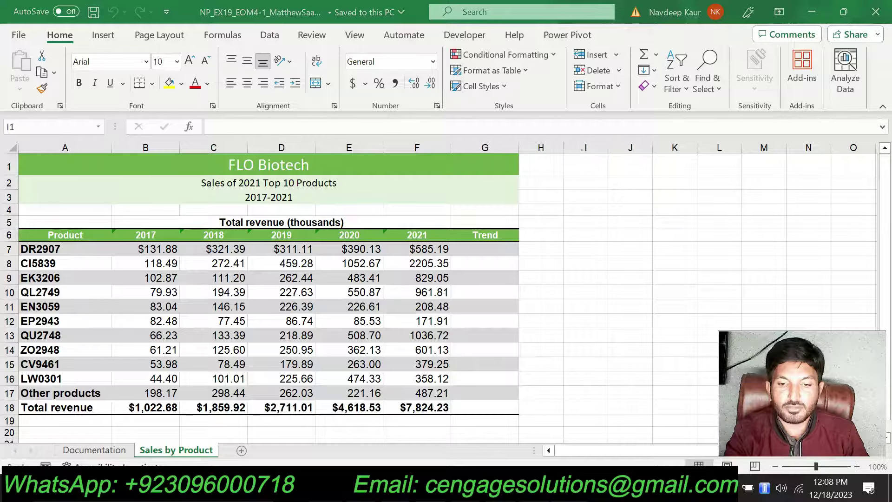
- Pick out the G7:G18 and B7:F18 range references in step 1's text
key(alt+Tab)
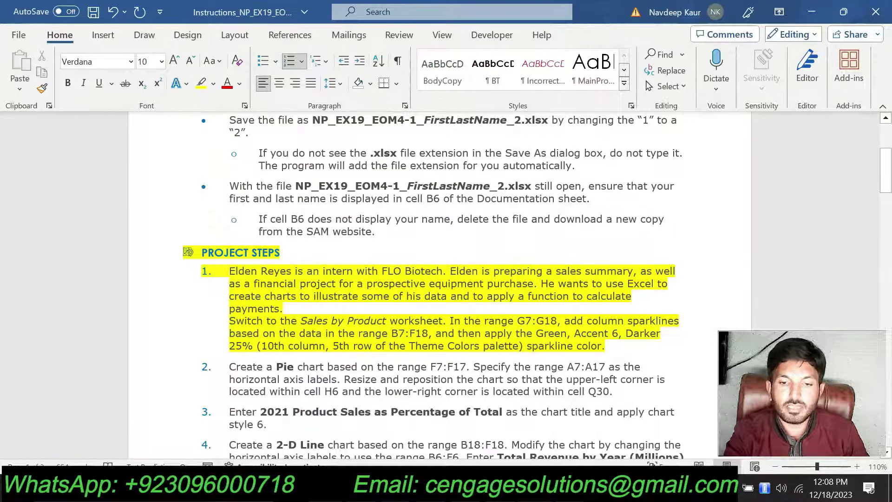
drag(517, 320, 556, 321)
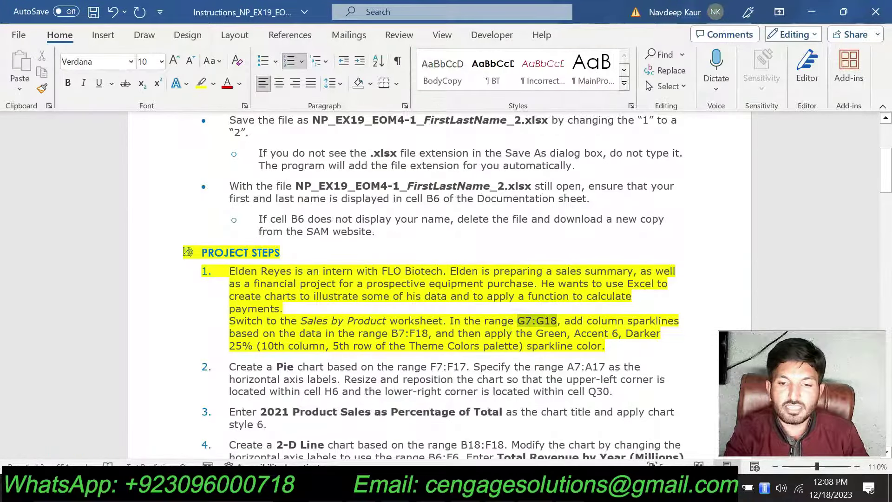
key(ctrl+c)
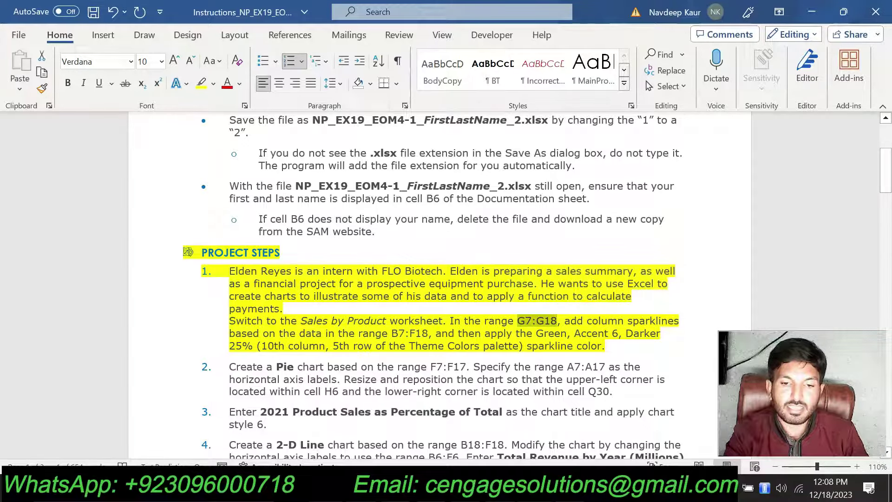
drag(391, 333, 428, 333)
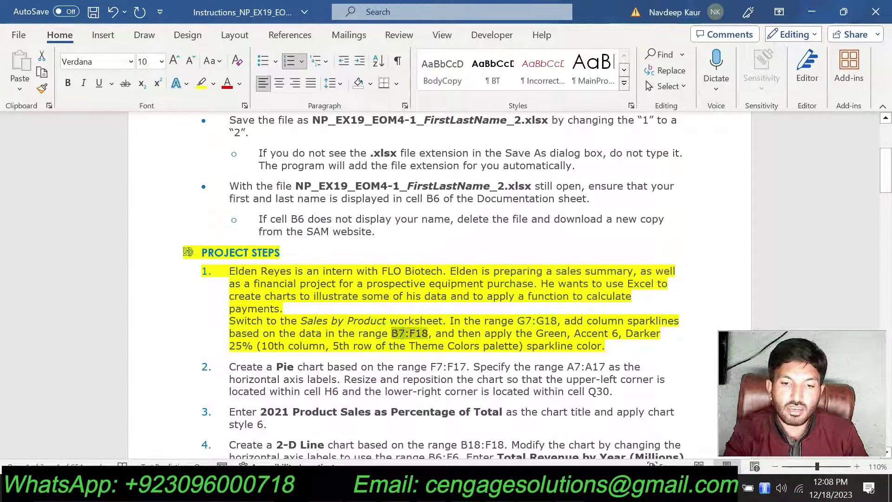
click(513, 346)
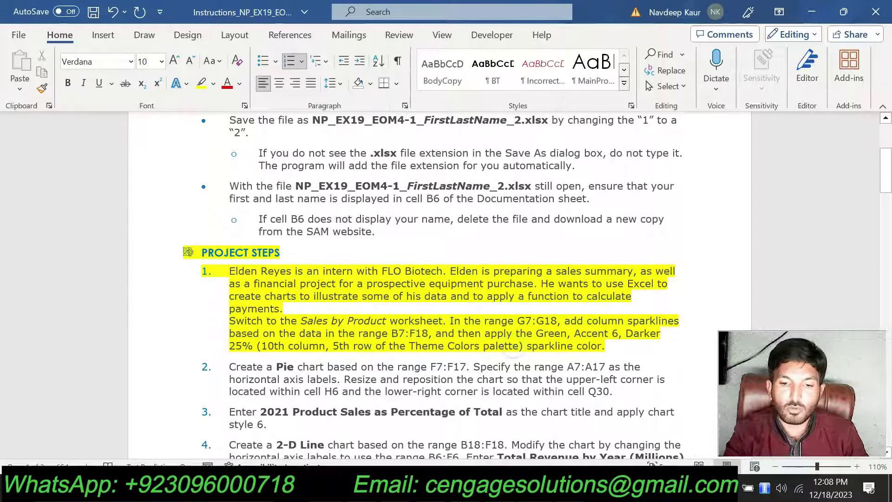
drag(517, 320, 556, 321)
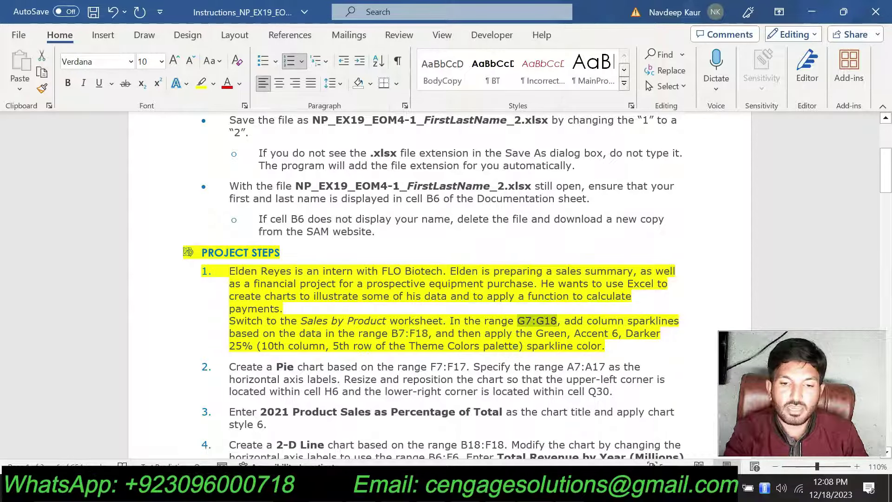
drag(391, 333, 427, 332)
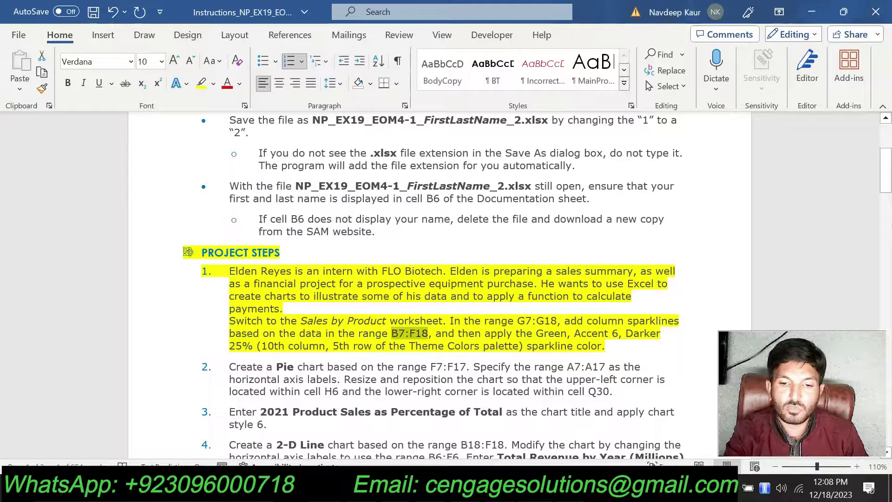
click(478, 339)
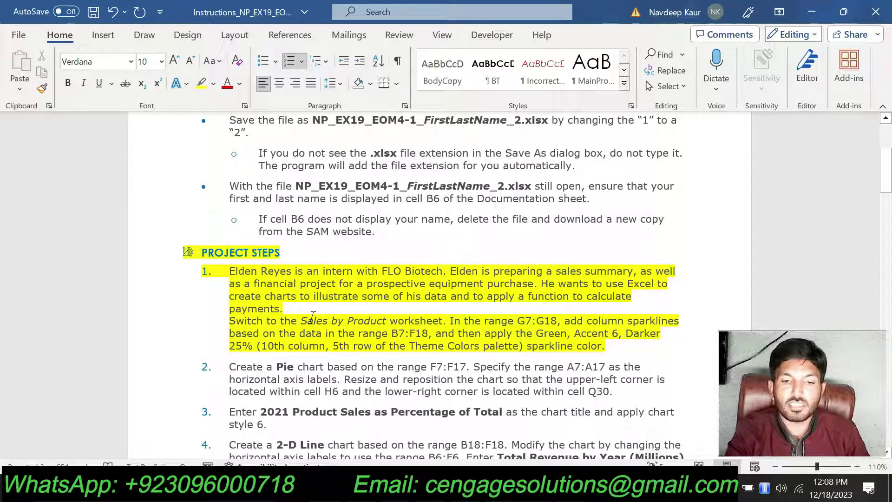
- Copy G7:G18 from step 1 and paste it into Excel's Name Box
drag(301, 321, 442, 321)
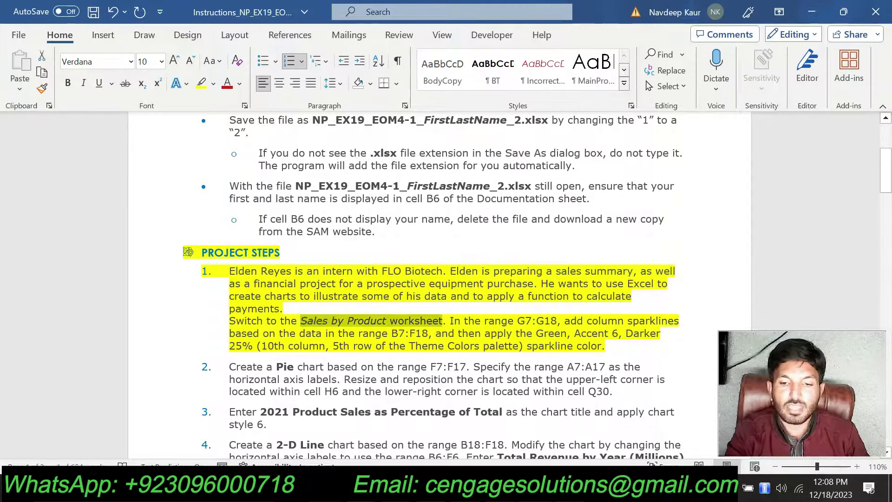
drag(517, 321, 556, 320)
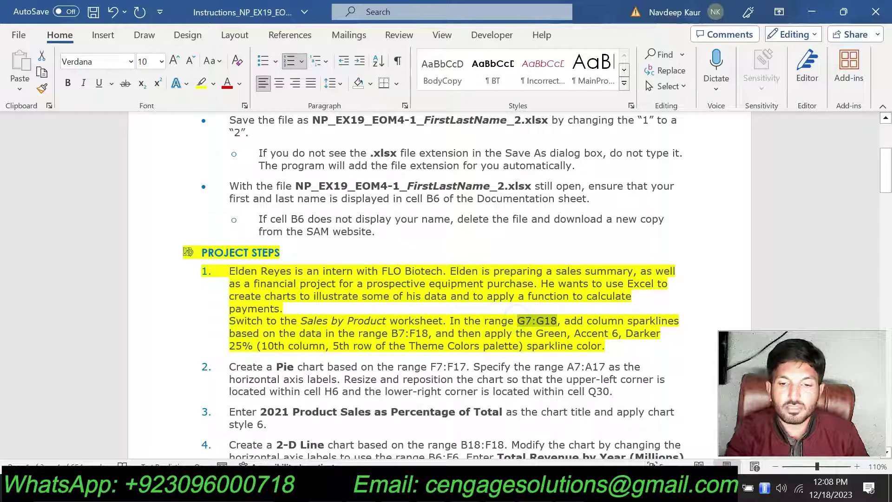
key(ctrl+c)
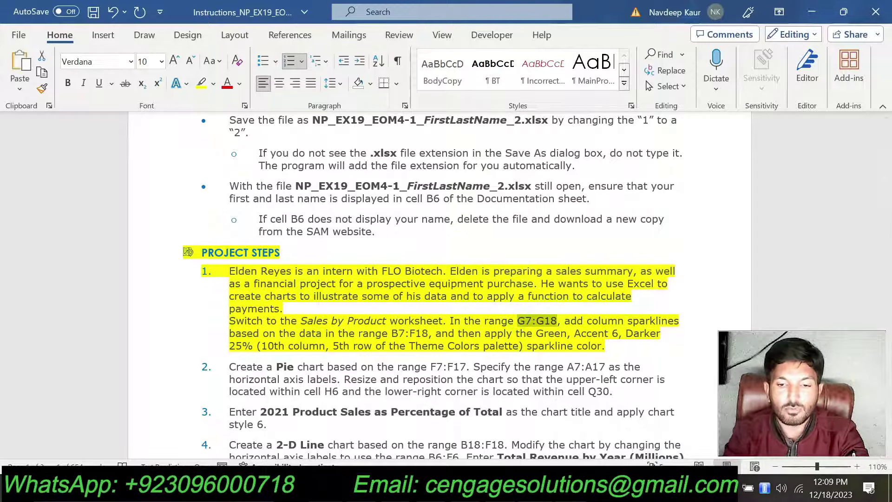
key(alt+Tab)
click(57, 126)
key(ctrl+v)
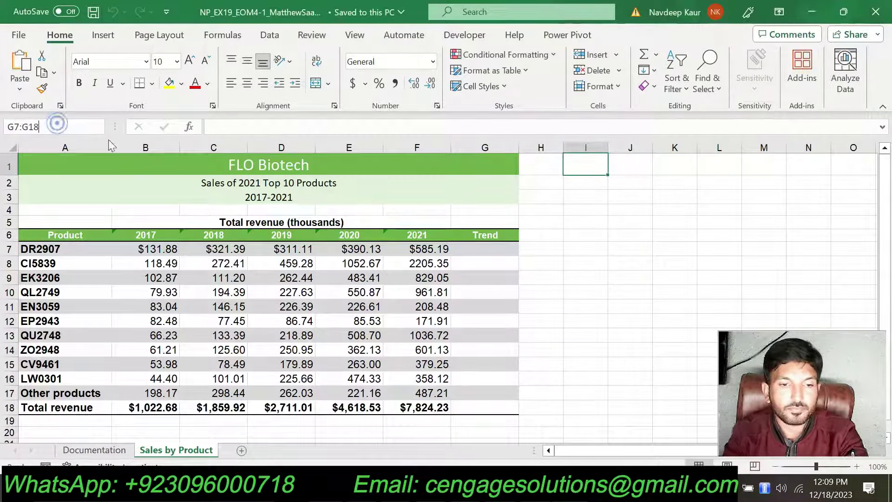
- Insert column sparklines in G7:G18 using data range B7:F18
key(Return)
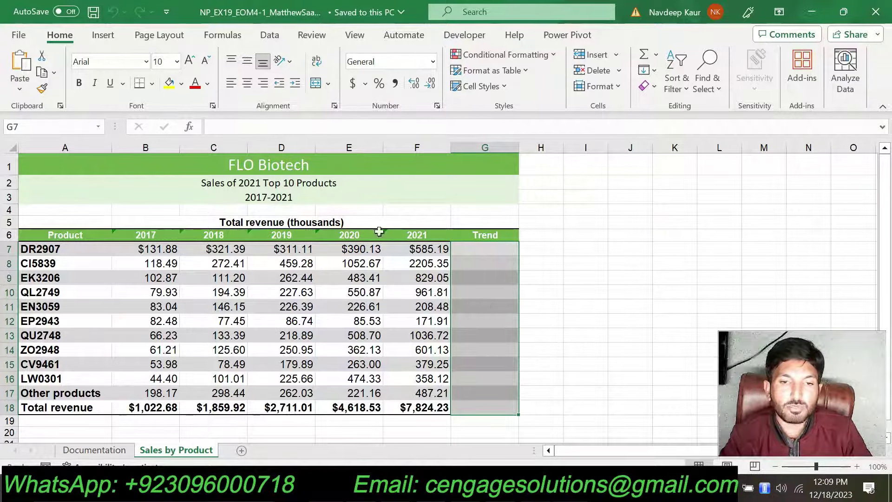
click(102, 34)
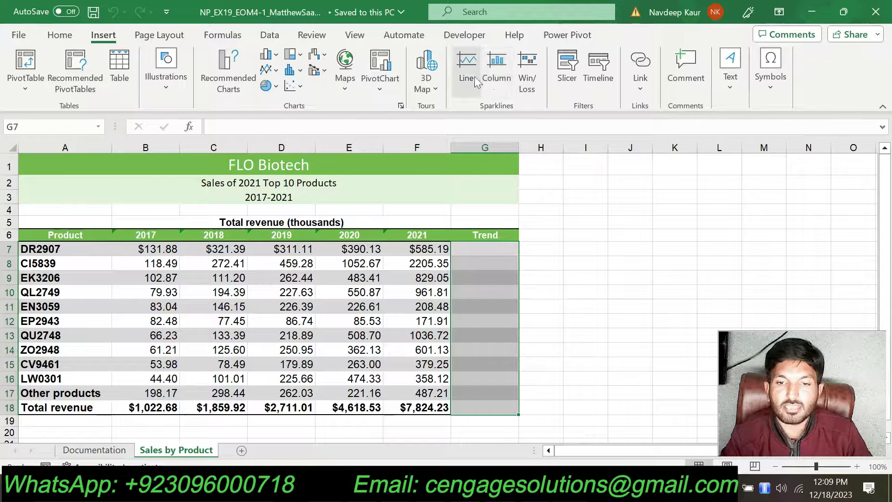
click(498, 79)
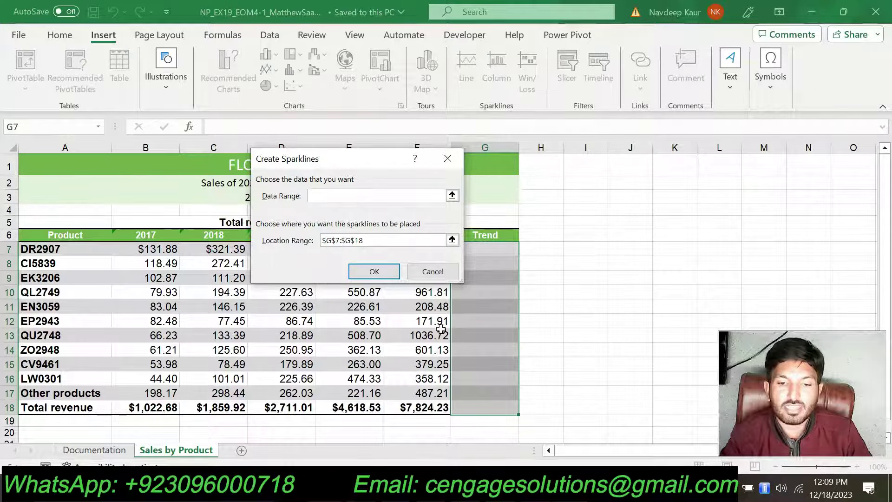
key(alt+Tab)
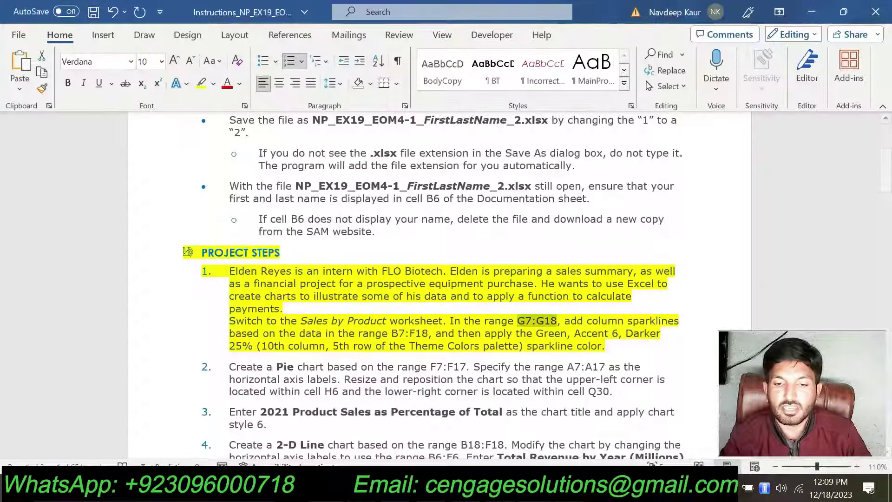
double_click(409, 333)
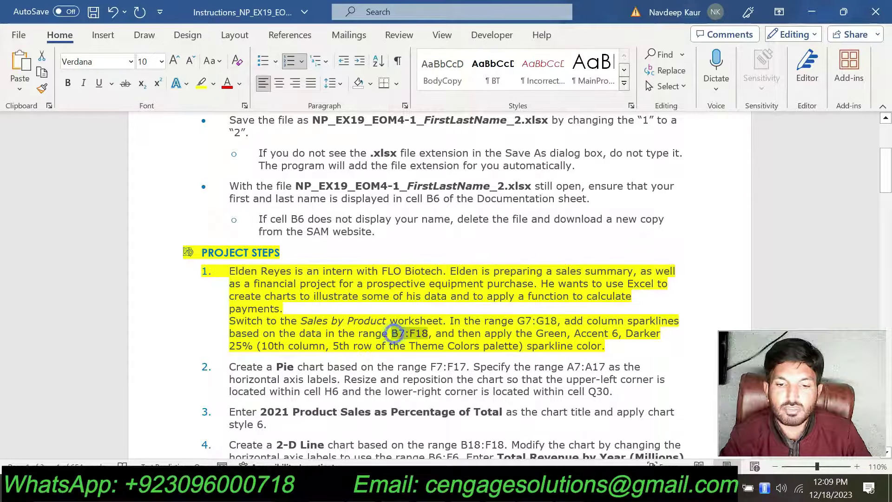
key(ctrl+c)
key(alt+Tab)
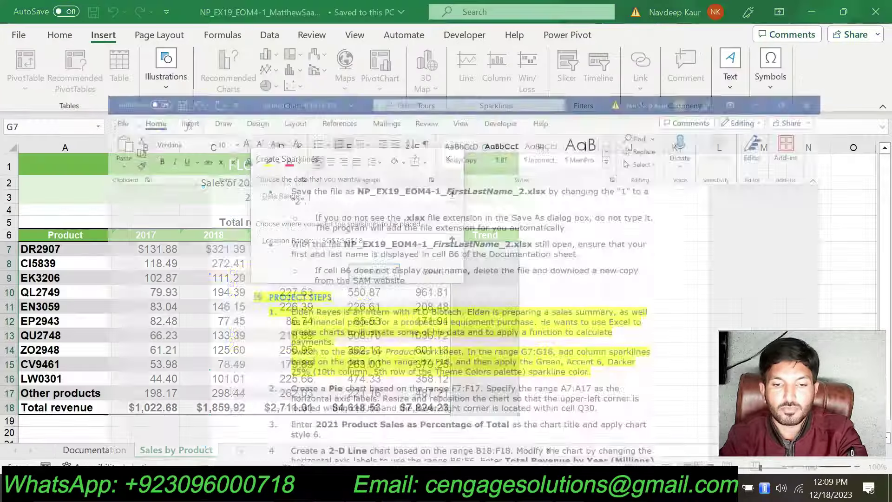
key(ctrl+v)
click(374, 273)
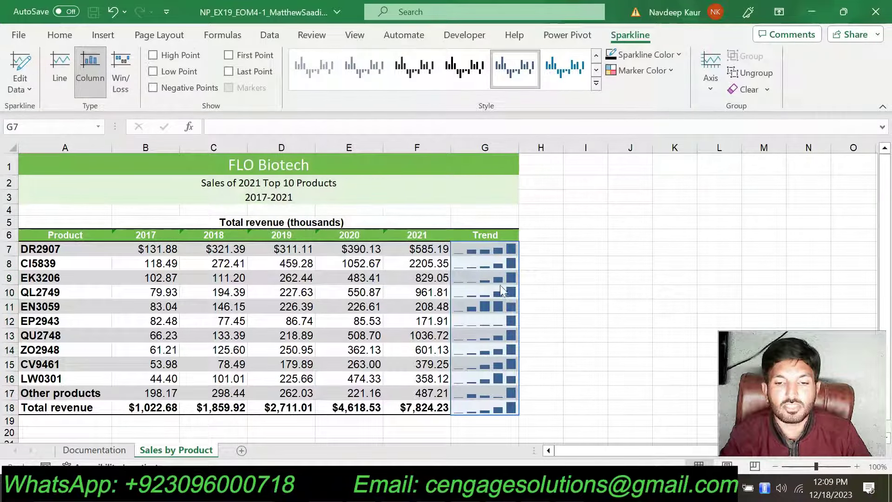
- Set the sparkline color to Green, Accent 6, Darker 25%
key(alt+Tab)
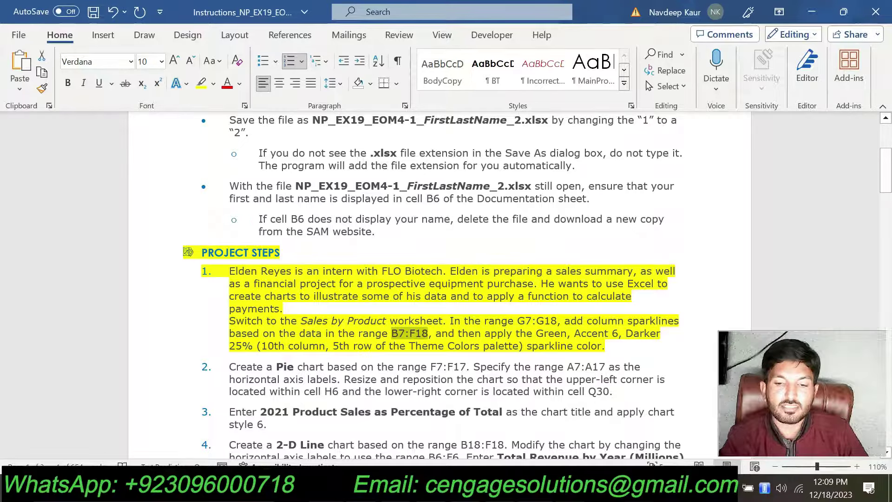
key(alt+Tab)
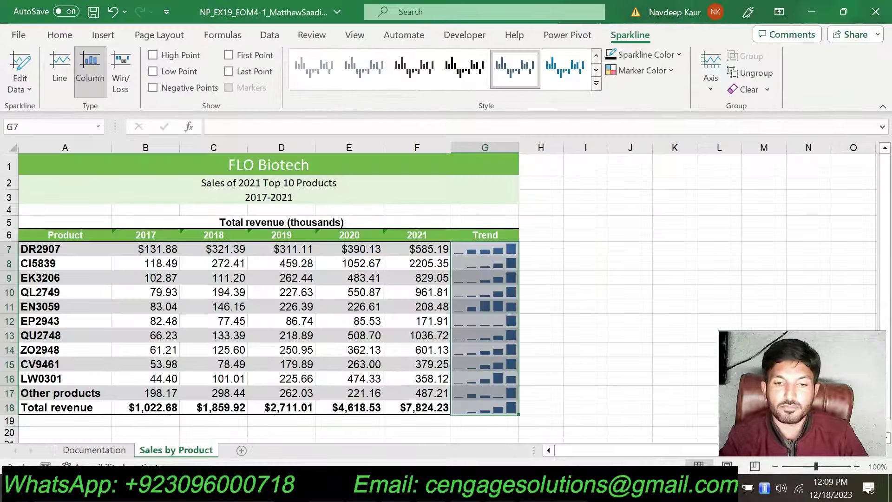
click(679, 55)
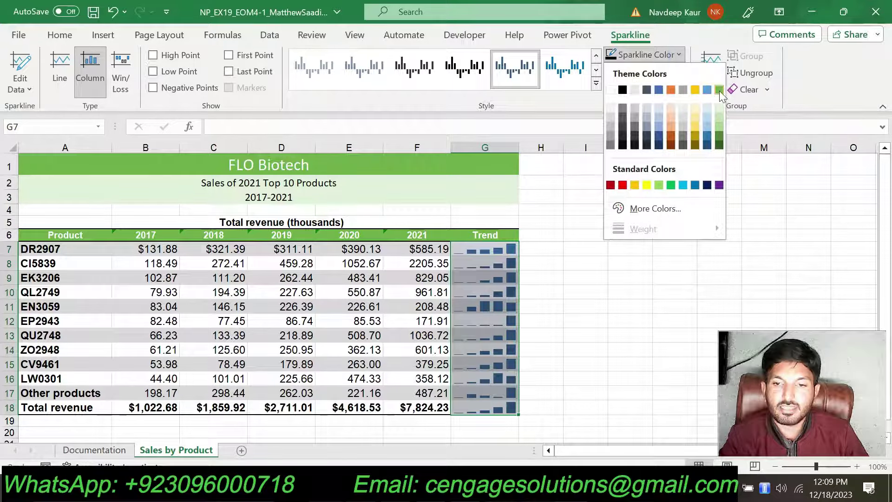
click(719, 137)
click(616, 266)
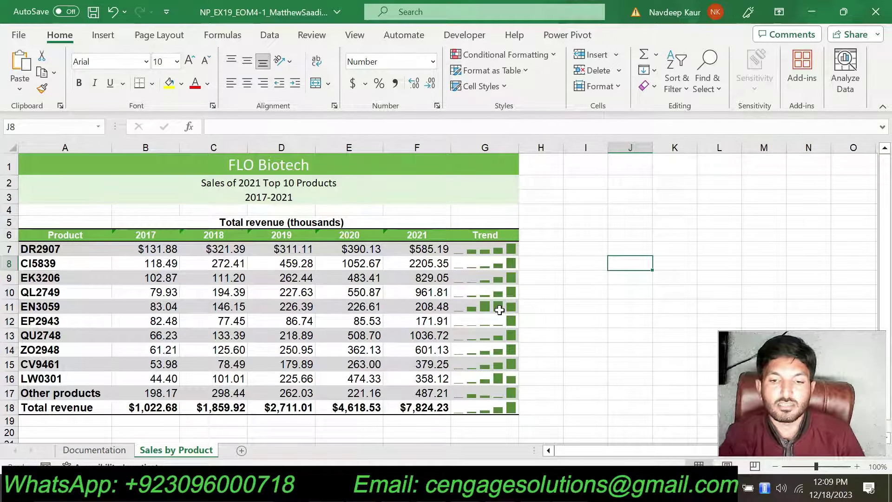
- Deselect the sparklines and bring the Word instructions back to the front
click(581, 326)
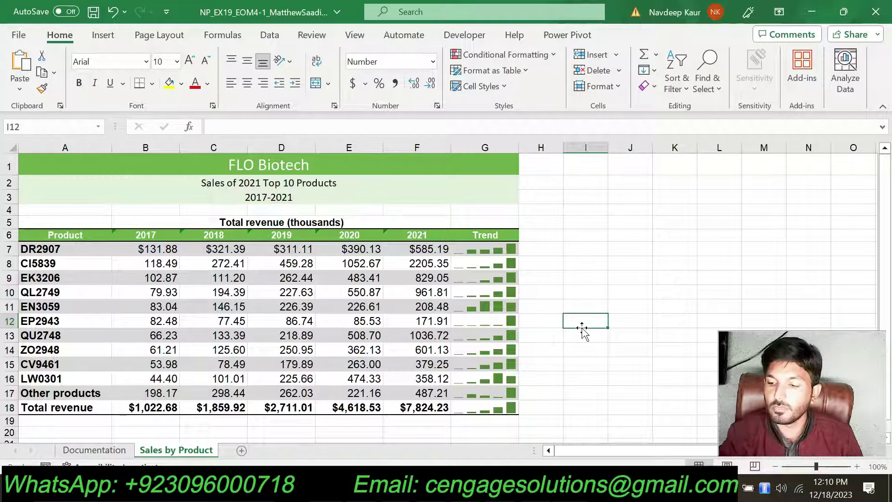
key(alt+Tab)
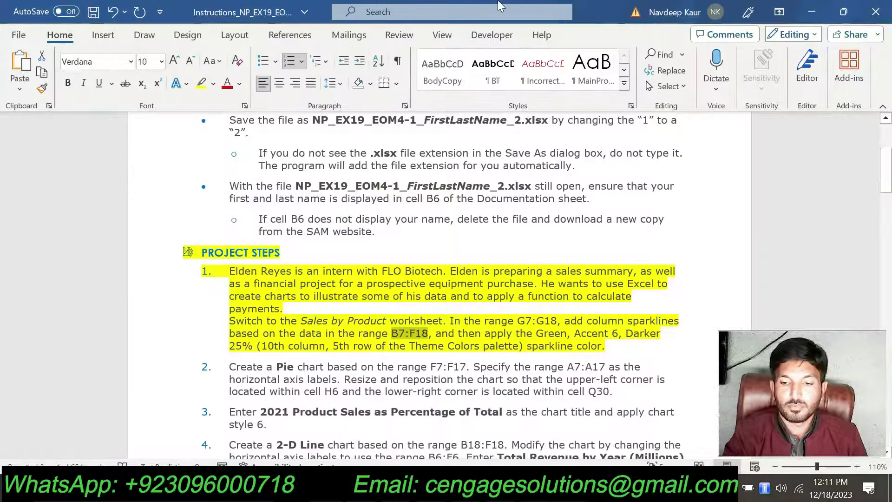
- Remove the yellow highlight from step 1 and highlight step 2 yellow
drag(612, 348, 229, 271)
click(293, 256)
scroll(292, 256, down, 3)
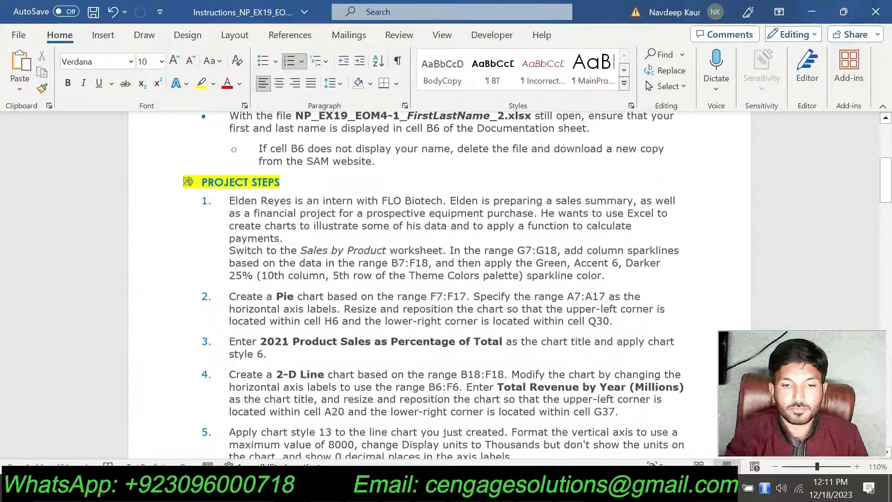
drag(401, 258, 599, 291)
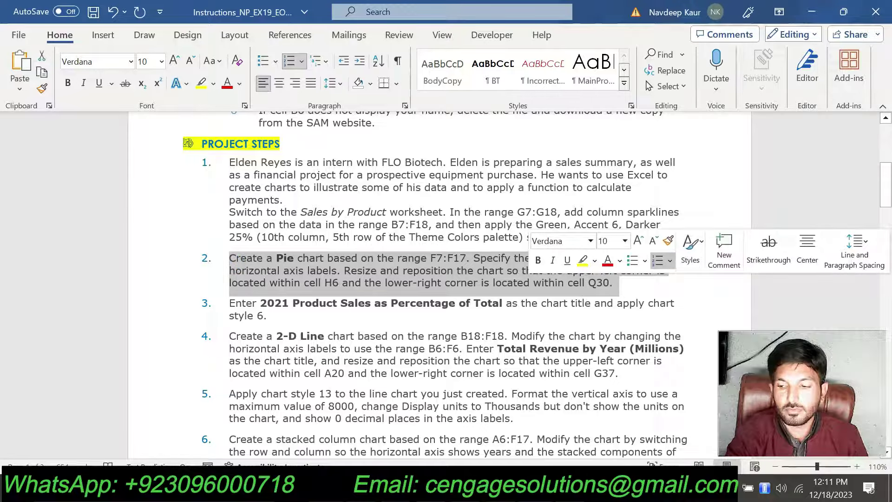
click(583, 260)
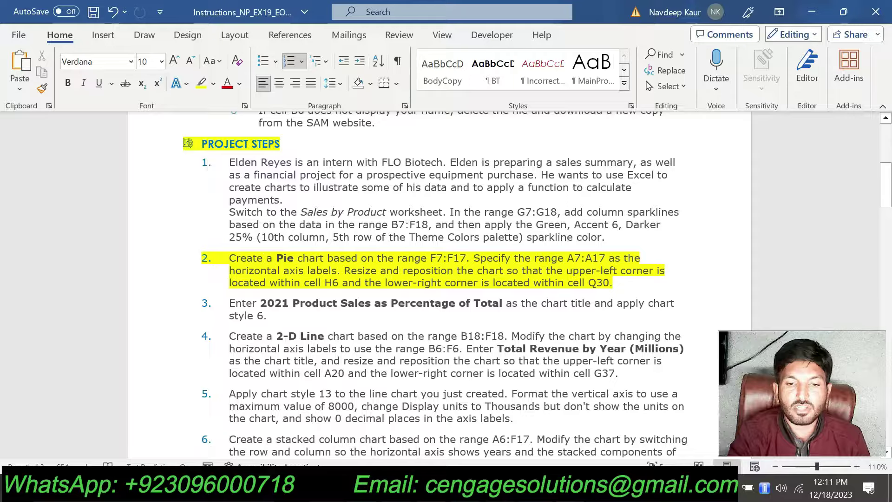
- Copy F7:F17 from step 2 and select that range in Excel via the Name Box
drag(431, 258, 466, 258)
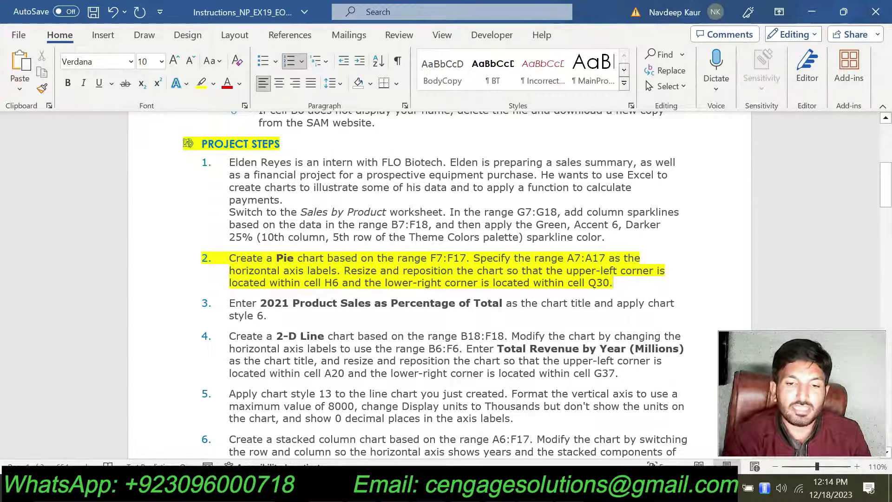
drag(430, 258, 465, 258)
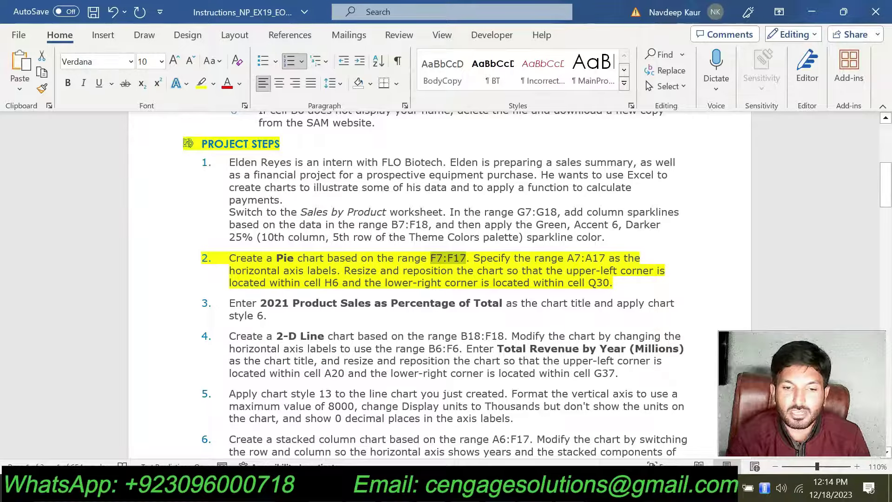
drag(325, 282, 333, 284)
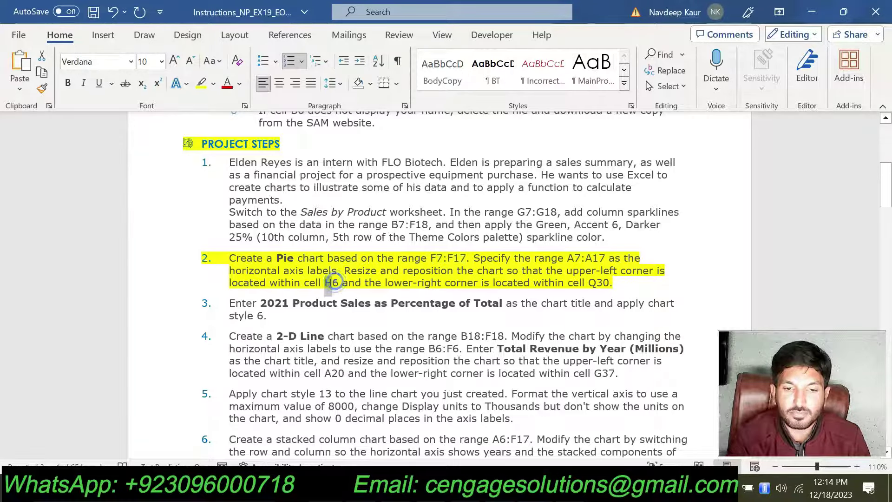
click(392, 284)
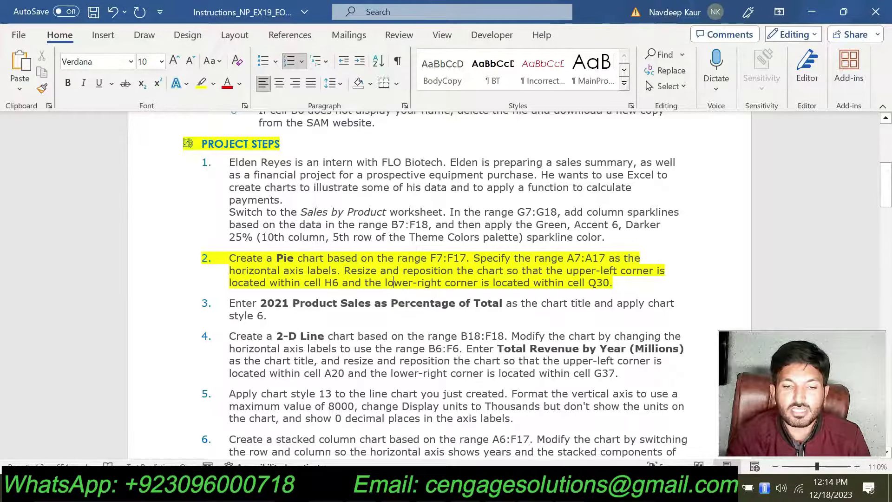
drag(430, 258, 466, 259)
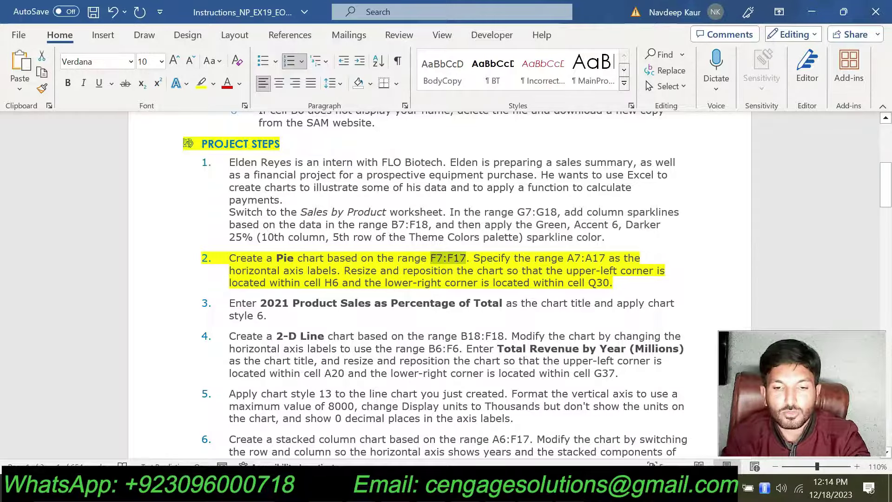
key(alt+Tab)
click(42, 127)
key(ctrl+v)
key(Return)
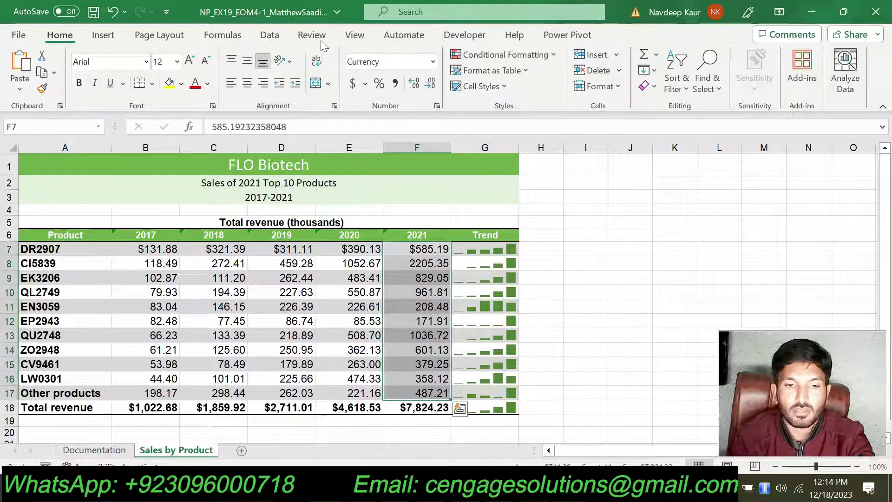
- Insert a 2-D pie chart of the 2021 revenue in F7:F17
click(104, 36)
click(266, 86)
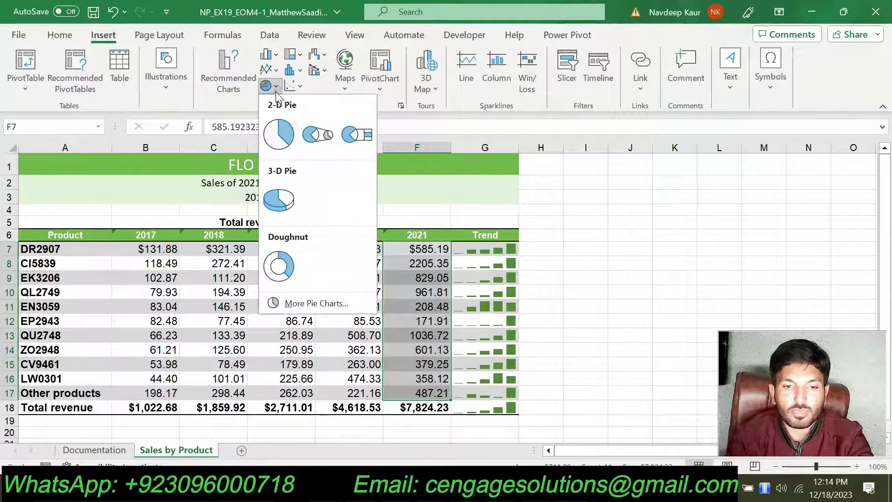
click(285, 128)
key(alt+Tab)
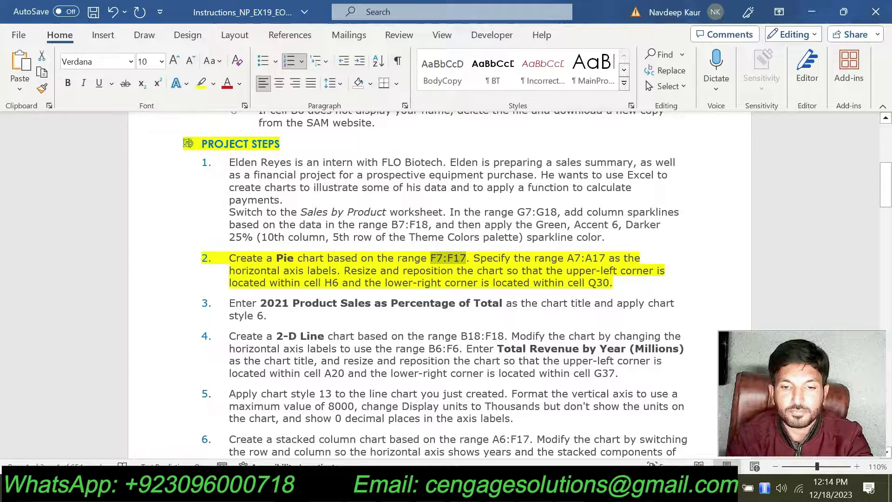
key(alt+Tab)
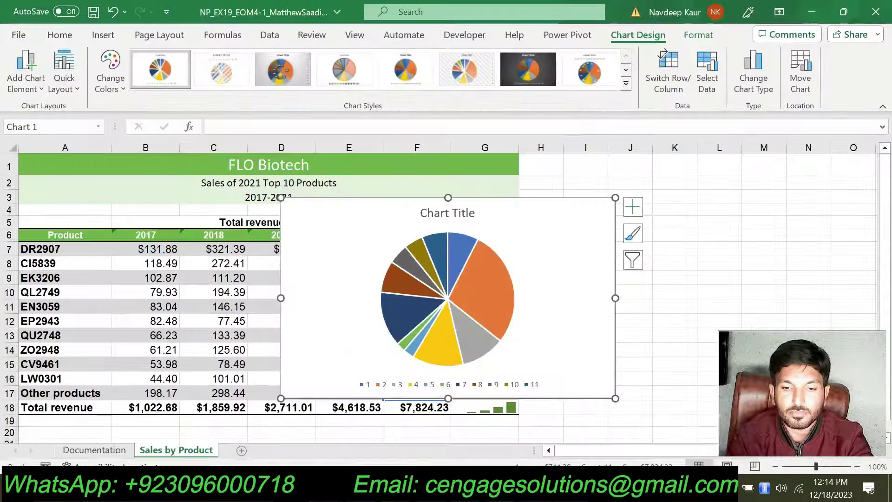
key(alt+Tab)
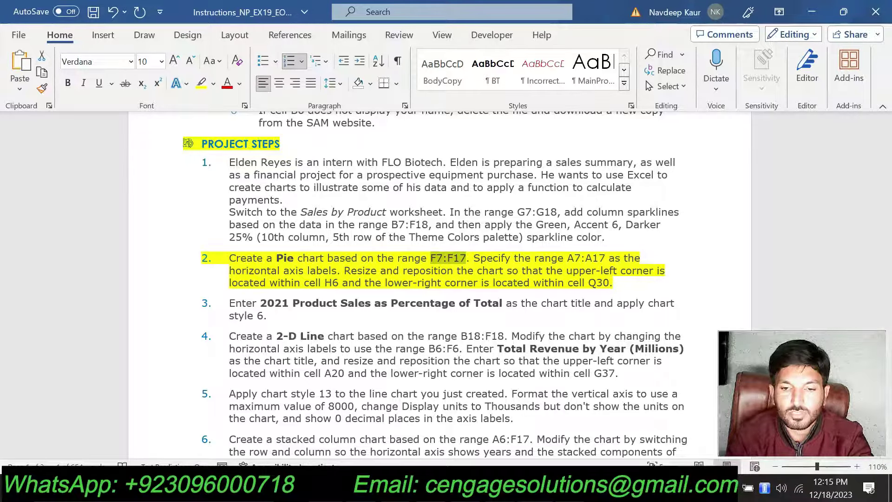
mouse_move(534, 490)
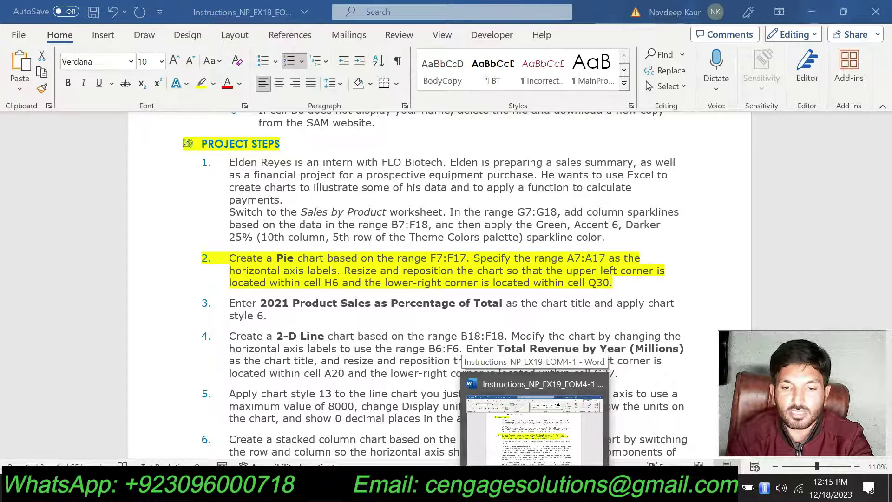
click(511, 490)
- Move the pie chart to start near column H and widen it rightward
drag(398, 229, 616, 251)
scroll(577, 324, down, 2)
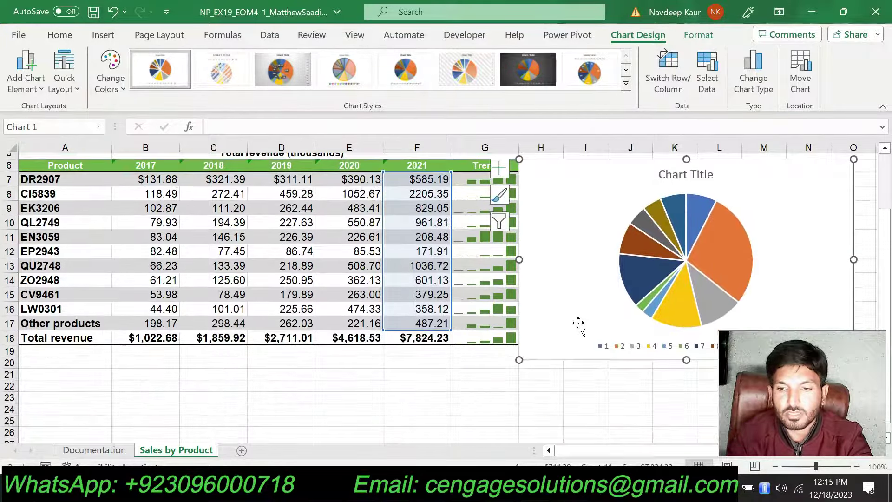
drag(603, 450, 634, 448)
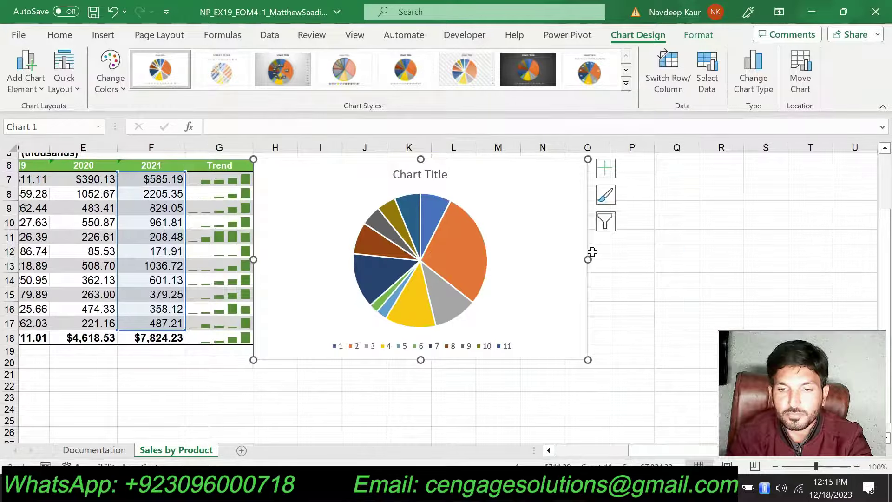
drag(588, 259, 698, 262)
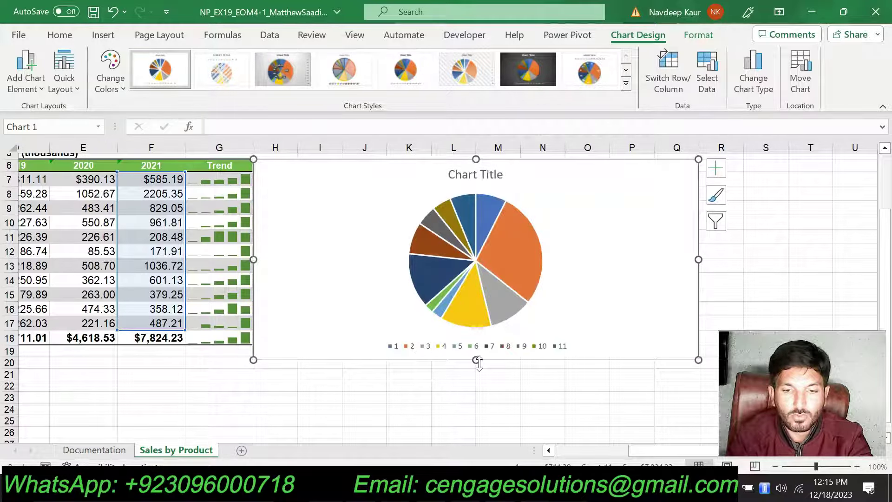
drag(479, 362, 476, 436)
scroll(496, 411, down, 3)
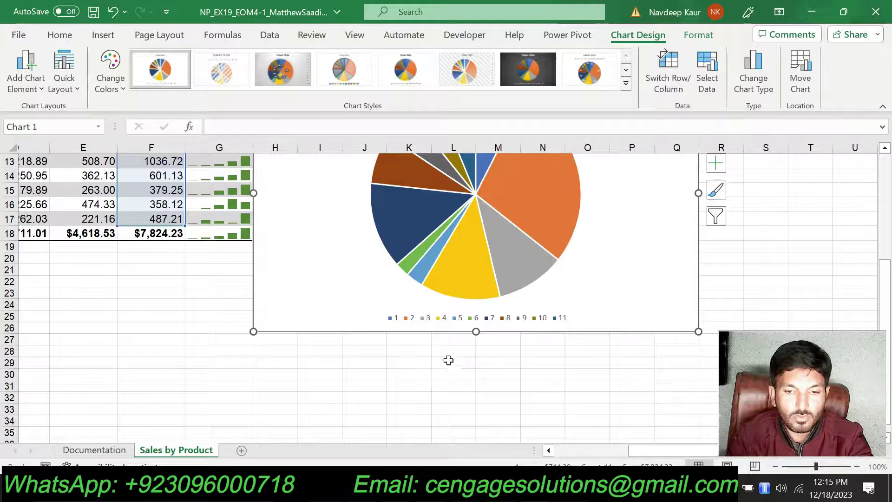
click(465, 353)
click(488, 384)
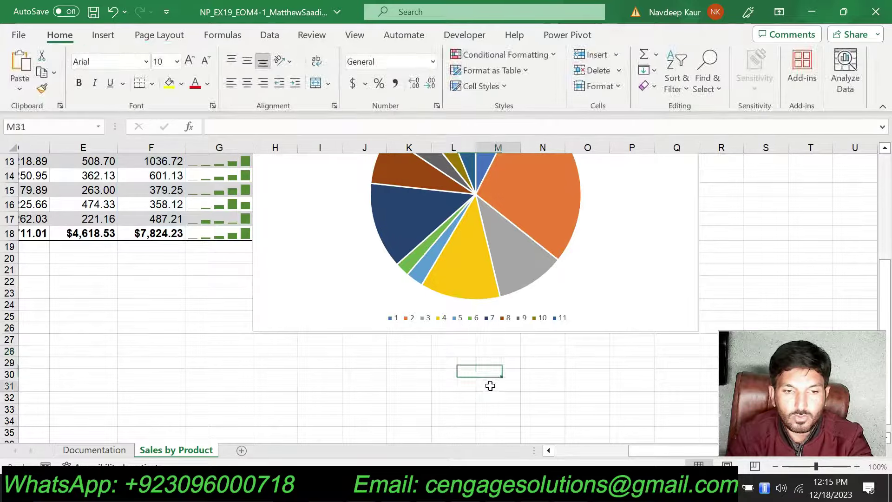
- Stretch the pie chart's bottom edge down to about row 30
click(492, 372)
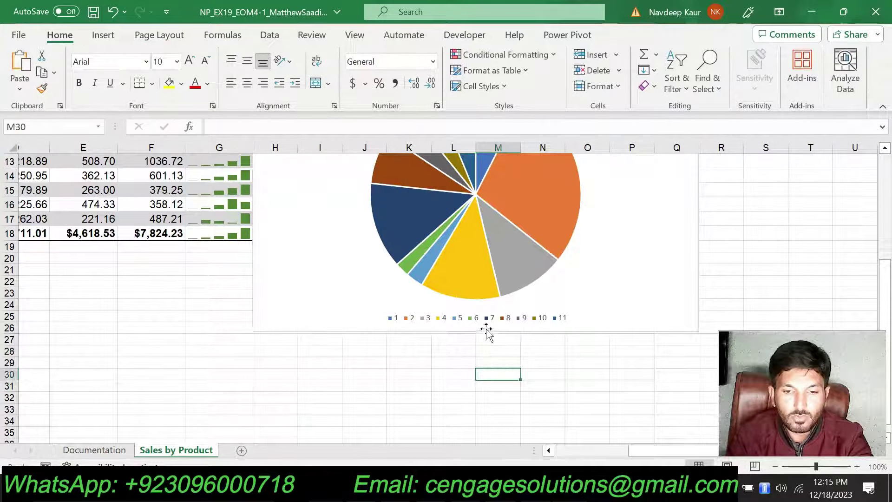
click(624, 295)
drag(475, 331, 480, 367)
click(498, 372)
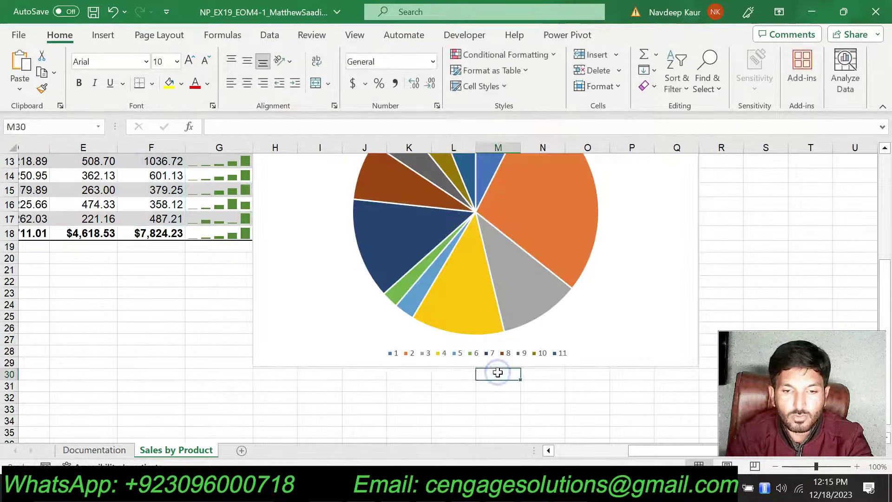
click(618, 337)
drag(478, 366, 479, 378)
scroll(743, 290, up, 2)
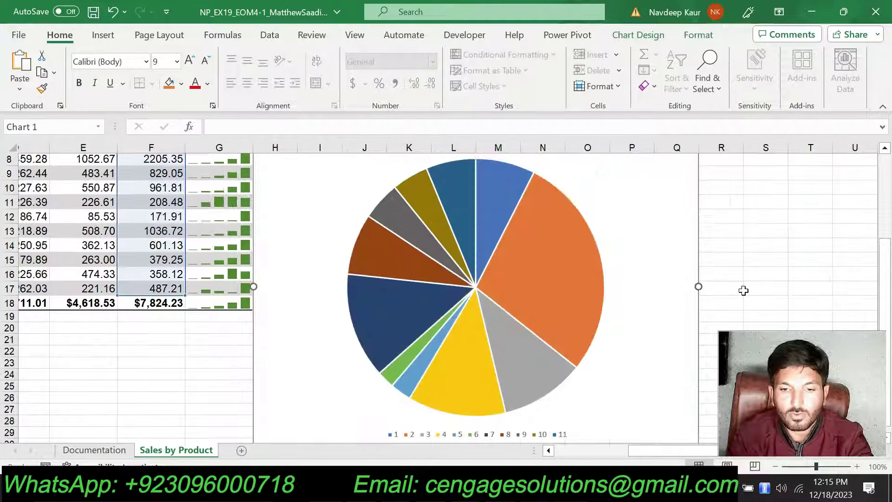
scroll(743, 290, up, 1)
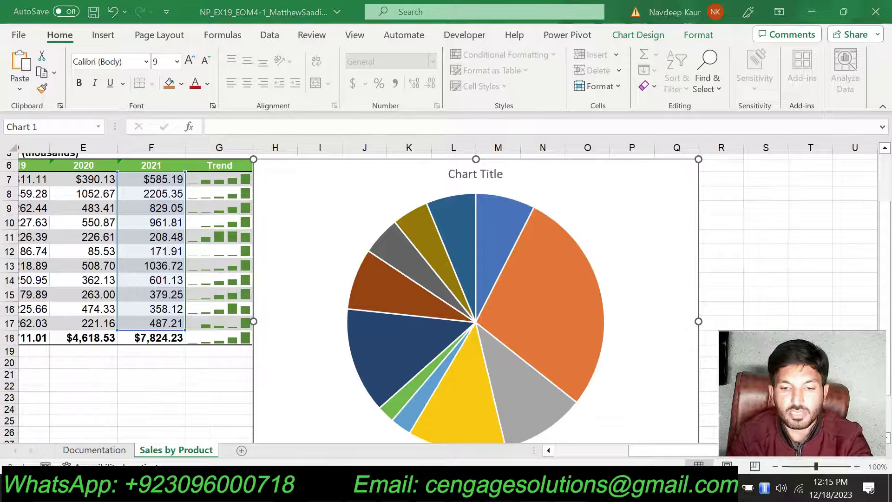
key(alt+Tab)
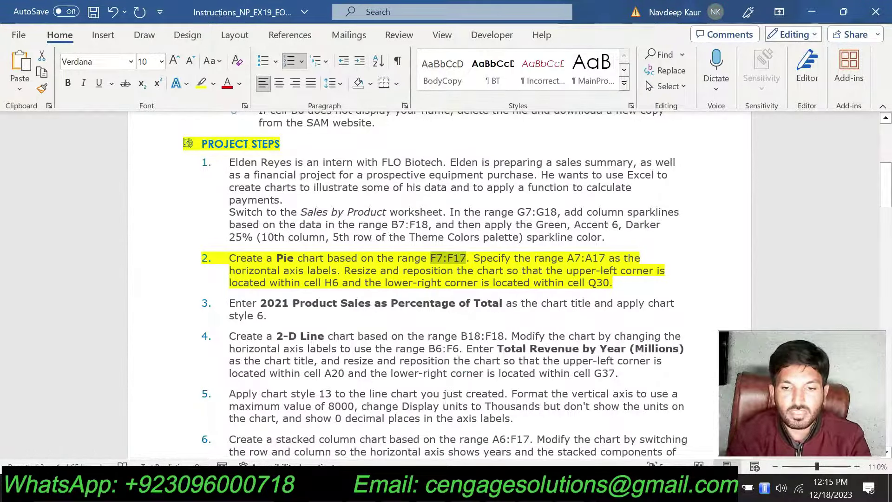
- Unhighlight step 2 and highlight step 3's chart title task in yellow
mouse_move(615, 283)
mouse_down()
mouse_move(230, 271)
mouse_move(230, 259)
mouse_up()
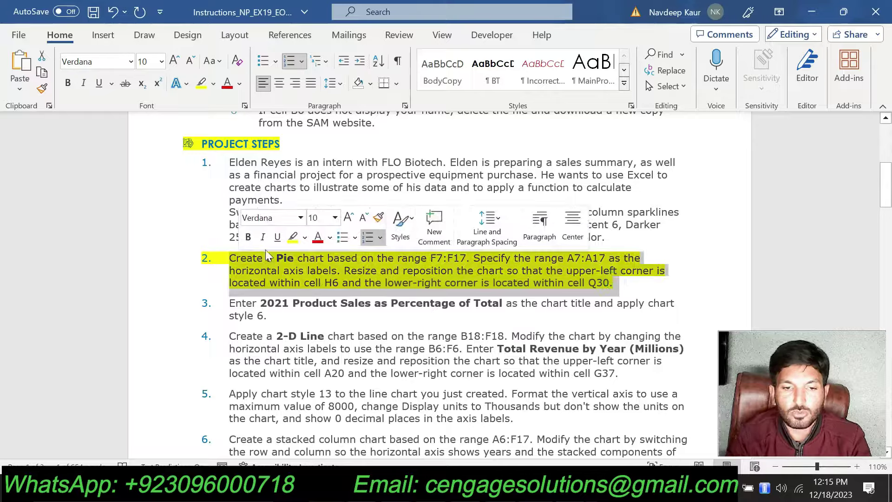
click(293, 236)
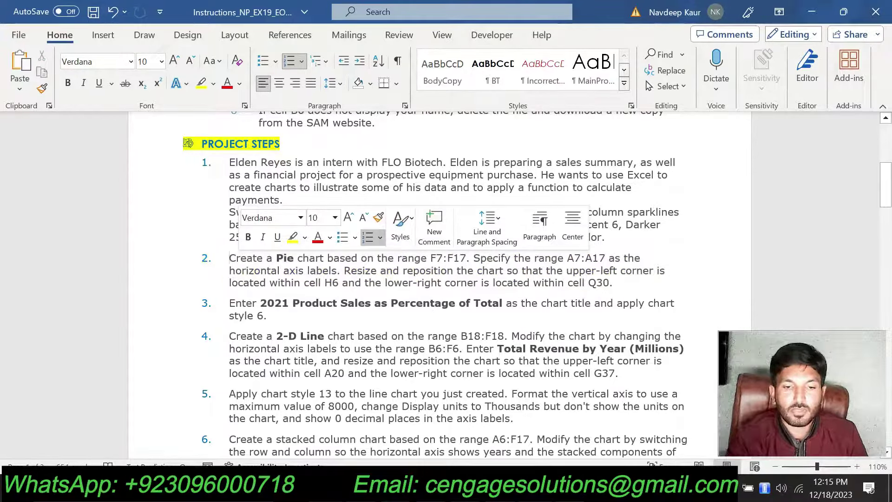
drag(274, 315, 229, 303)
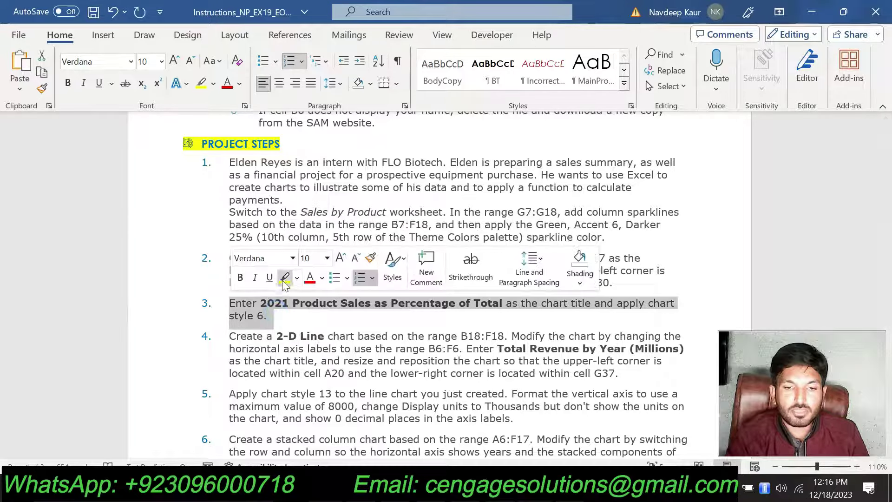
click(283, 279)
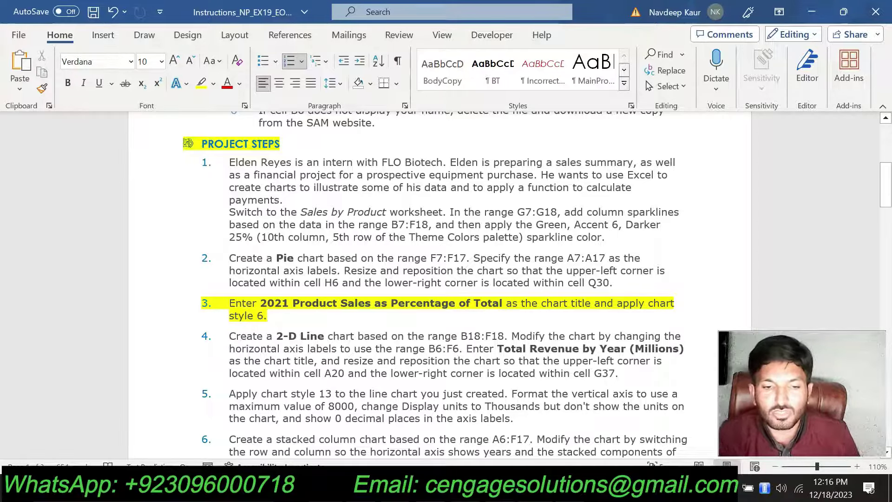
right_click(412, 319)
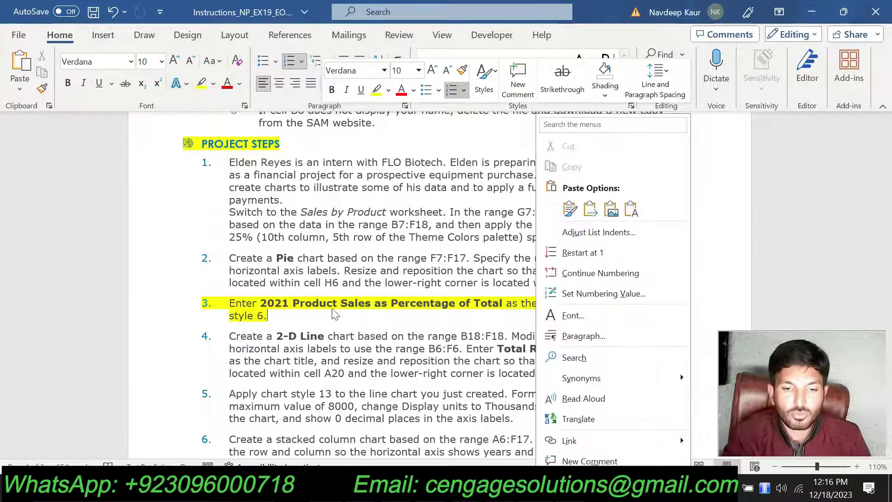
click(360, 317)
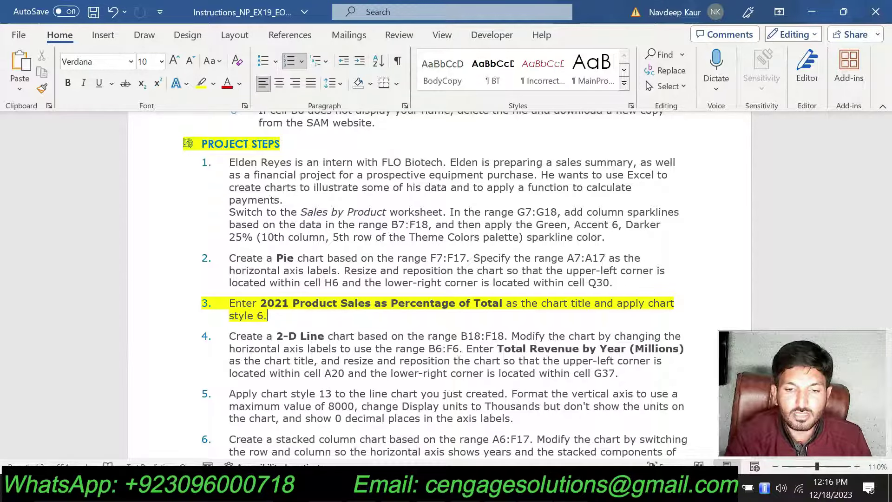
click(570, 408)
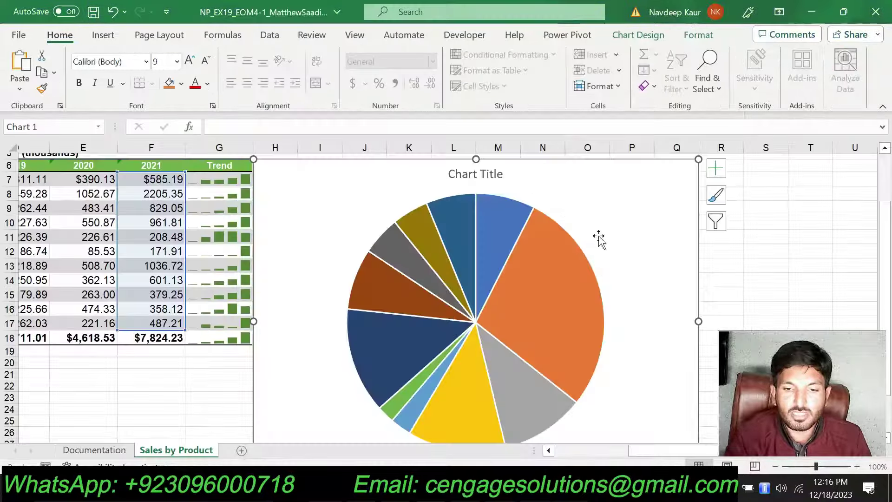
- Title the pie chart '2021 Product Sales as Percentage of Total', checking the wording in the instructions
click(501, 175)
text(2021 Product)
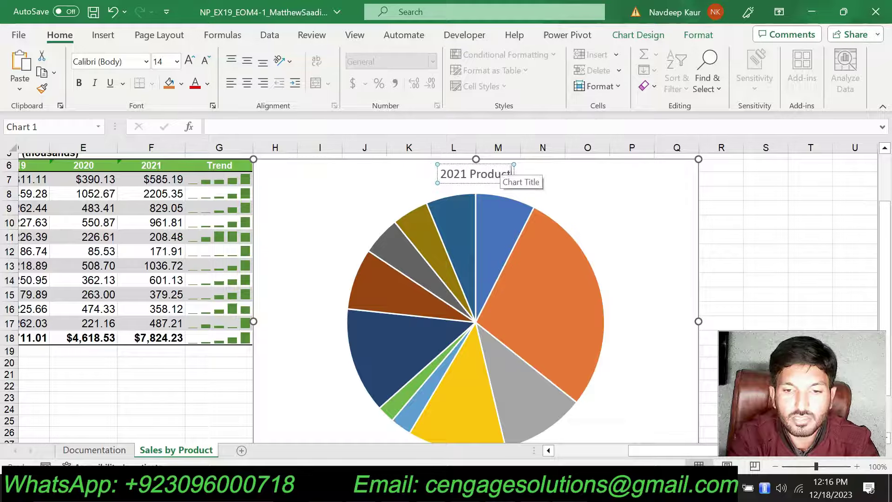
text( Sales)
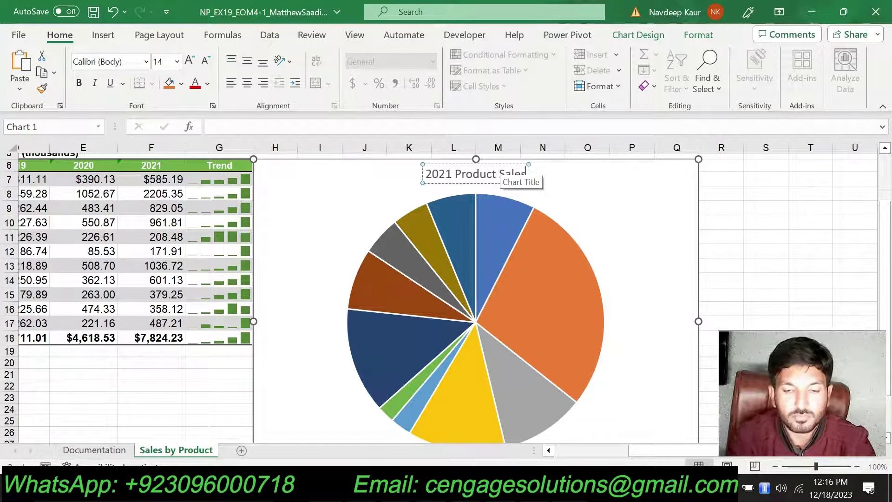
key(alt+Tab)
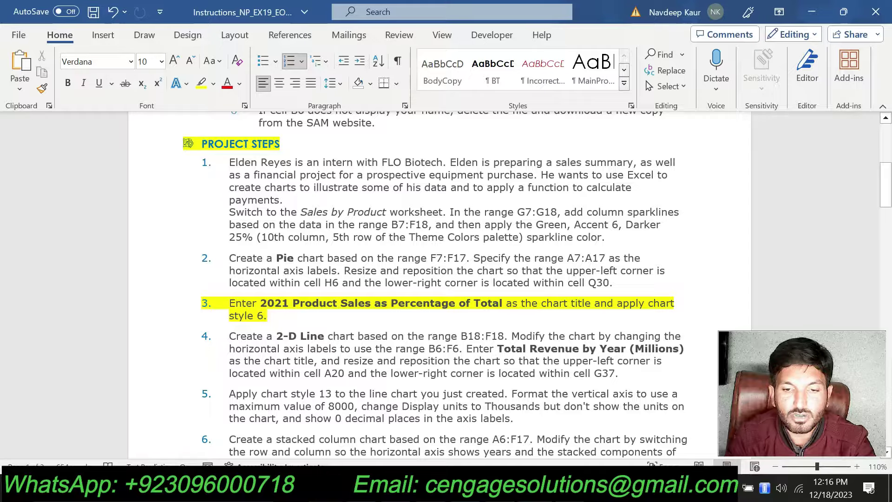
key(alt+Tab)
text(as Percentage of Total)
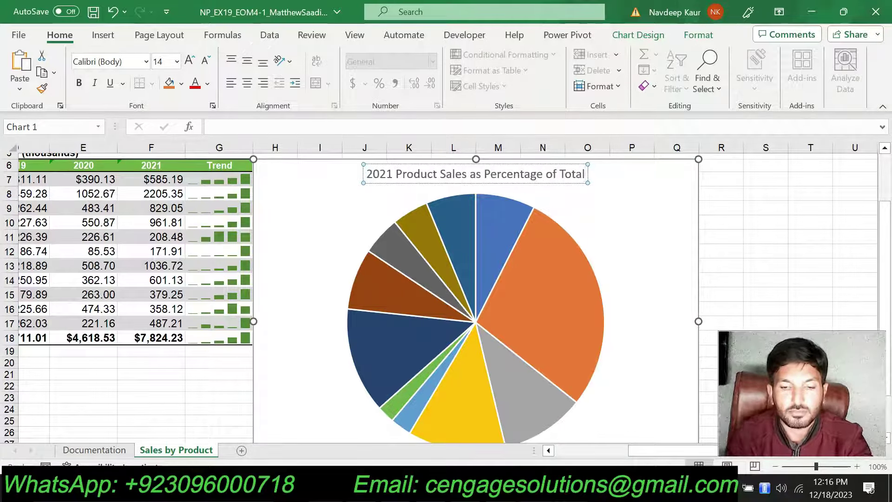
key(alt+Tab)
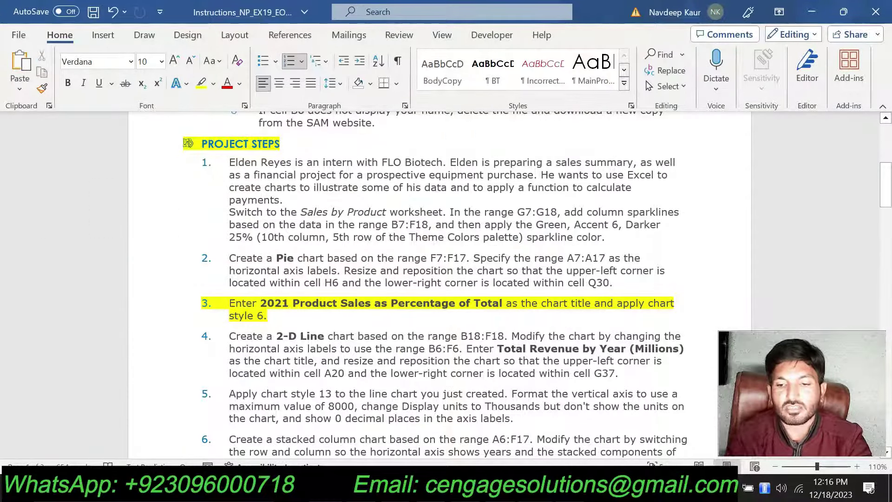
key(alt+Tab)
- Apply chart style 6 to the pie chart, then scroll the Word instructions
click(623, 250)
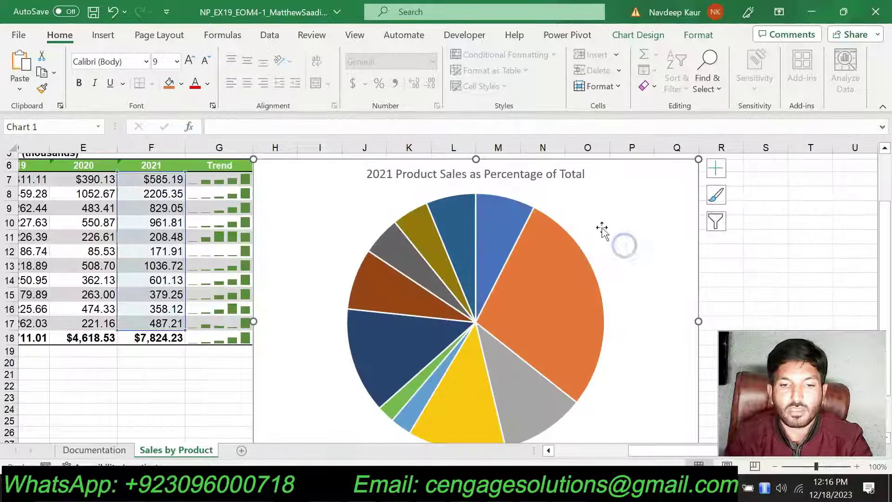
click(638, 35)
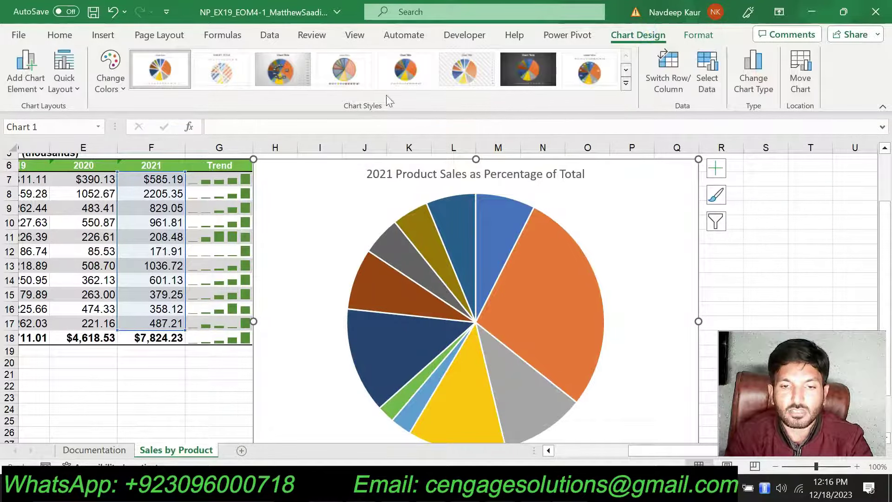
click(451, 72)
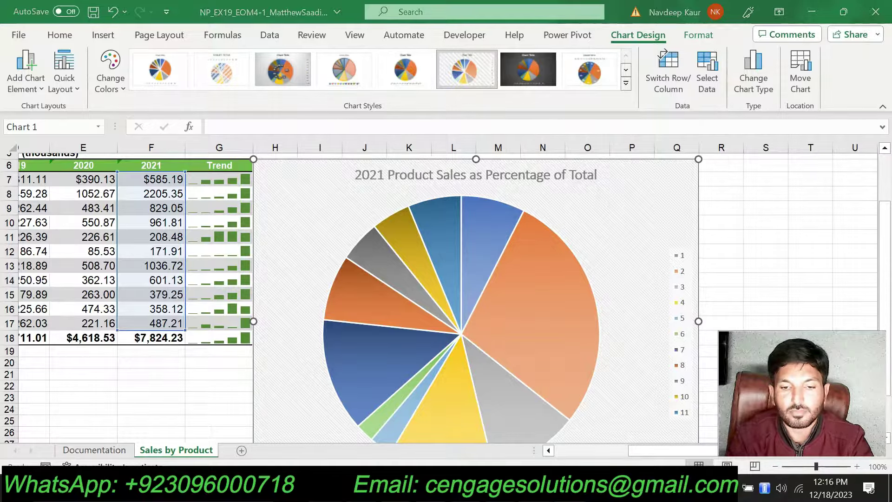
key(alt+Tab)
scroll(518, 365, down, 15)
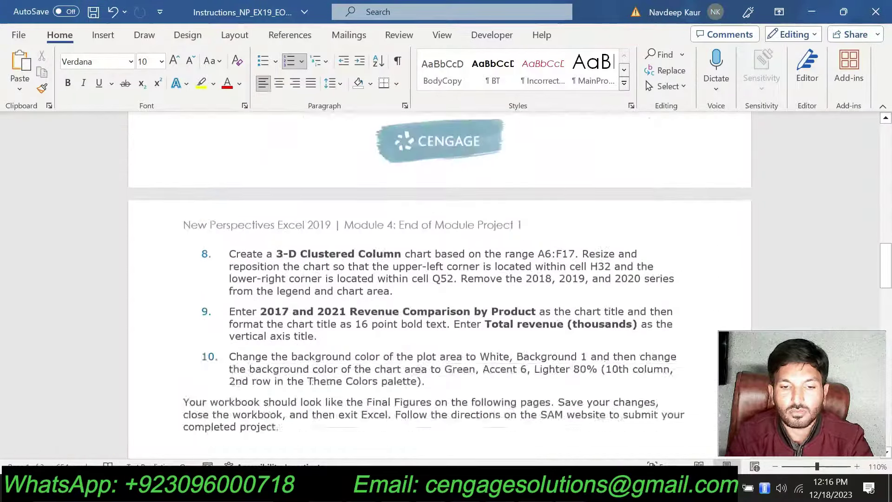
- Compare the Excel pie chart against the reference figure in the instructions
scroll(519, 364, down, 5)
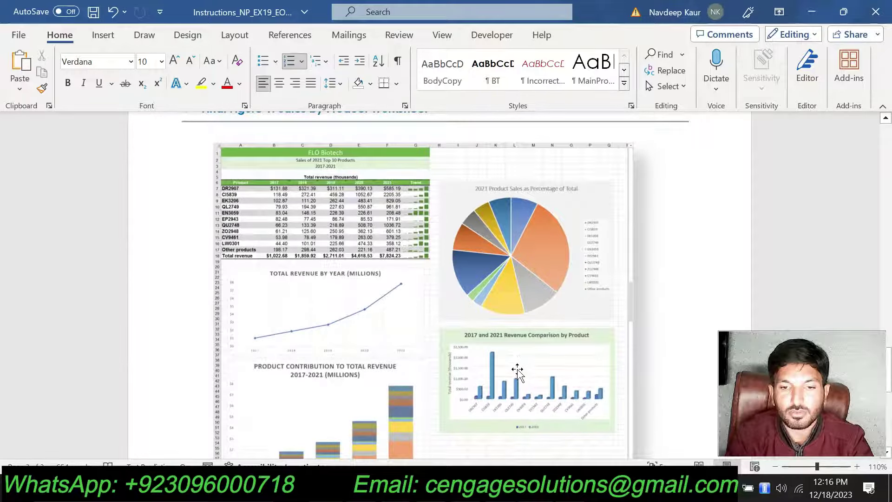
key(alt+Tab)
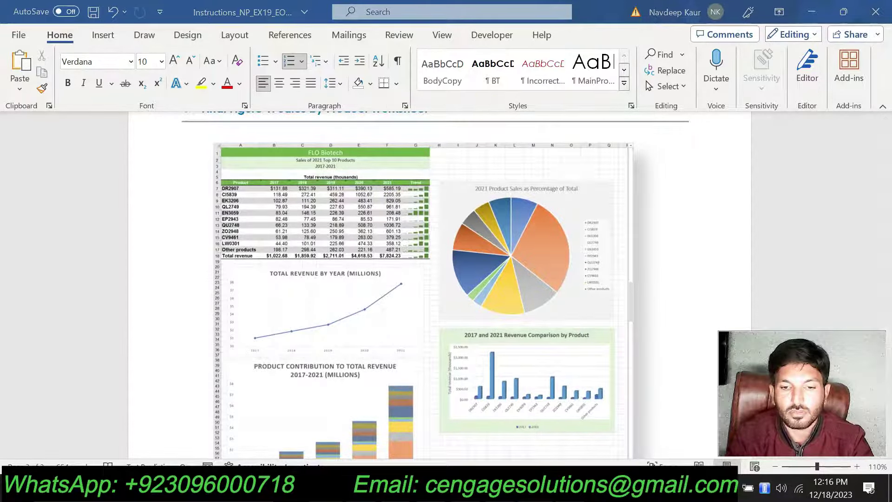
key(alt+Tab)
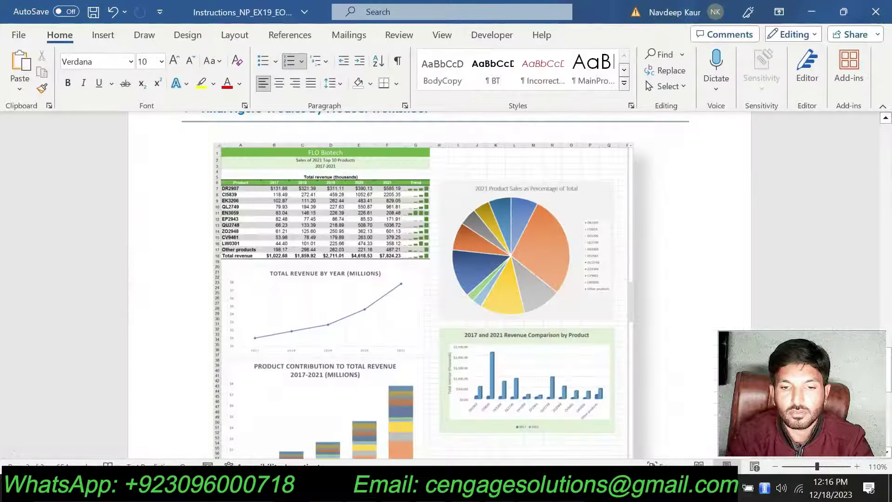
key(alt+Tab)
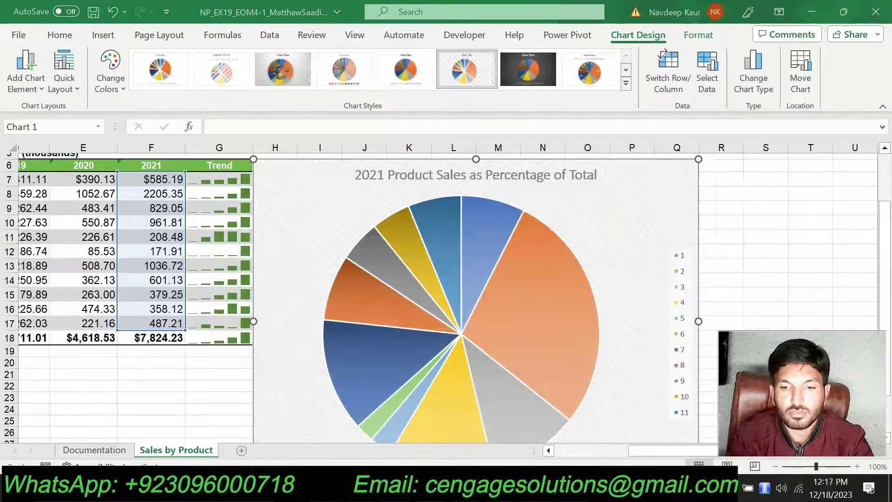
key(alt+Tab)
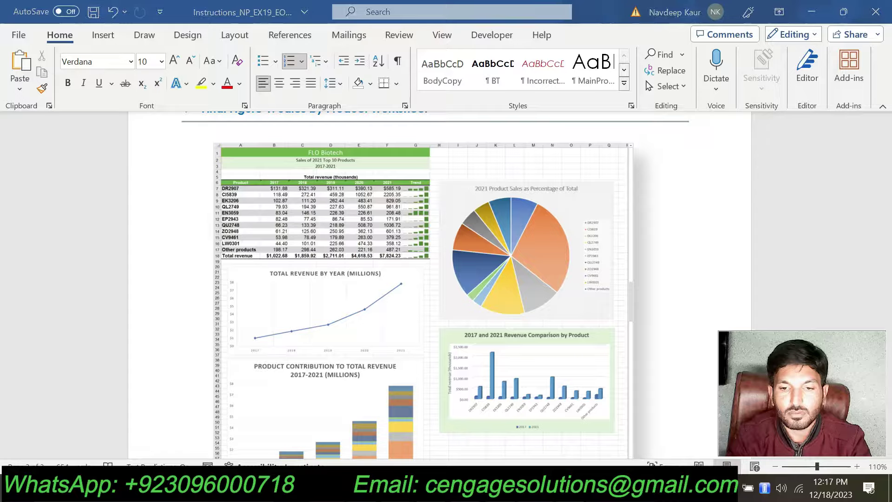
key(alt+Tab)
scroll(564, 294, down, 3)
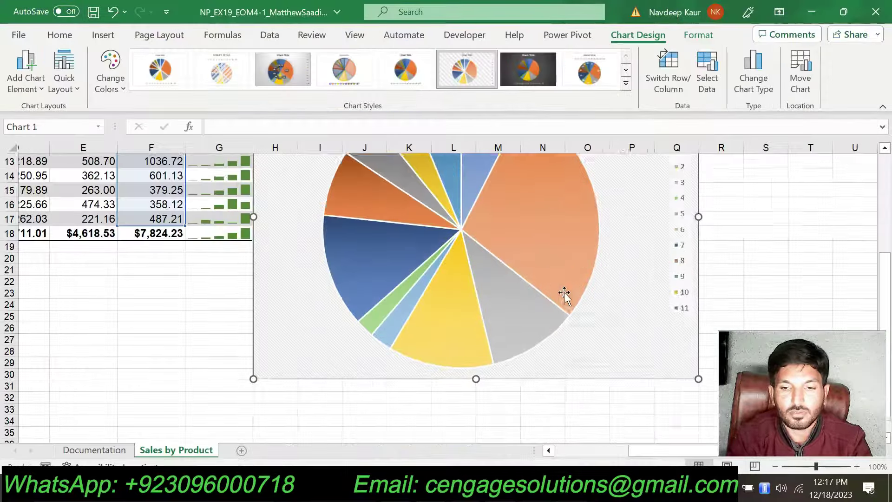
scroll(564, 295, up, 4)
scroll(566, 294, up, 1)
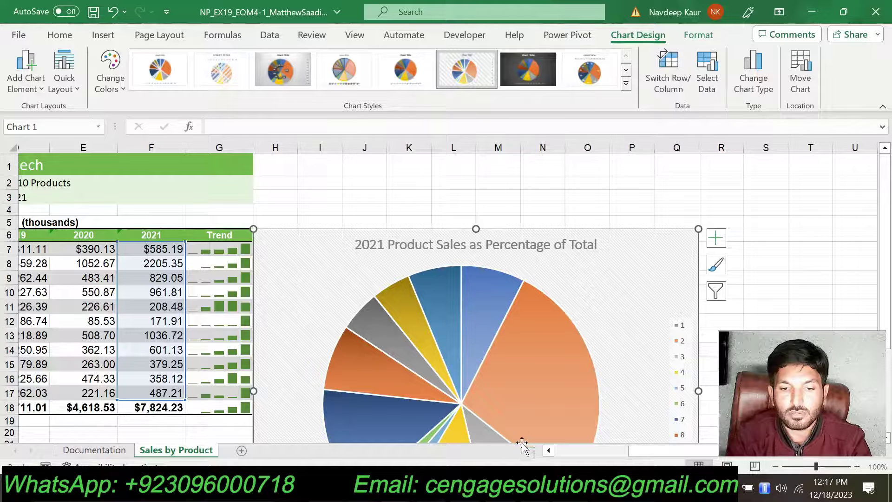
- Scroll the instructions back up to step 2 and select its A7:A17 range
key(alt+Tab)
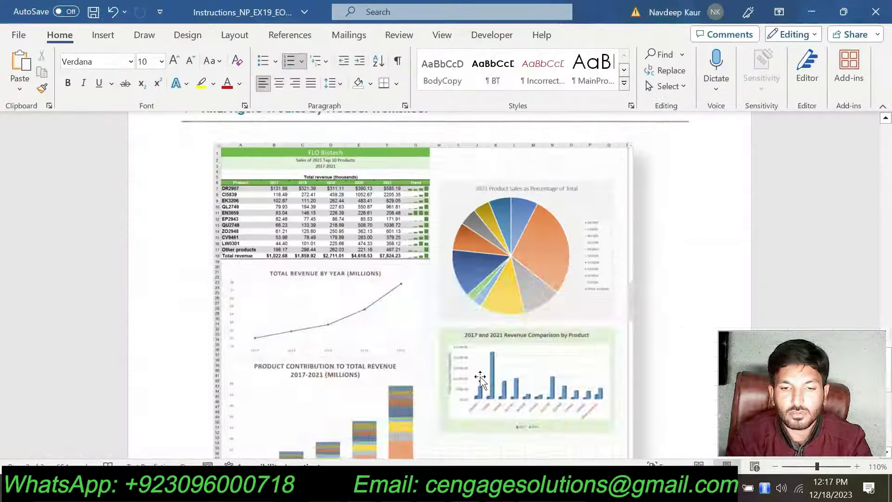
scroll(439, 283, up, 20)
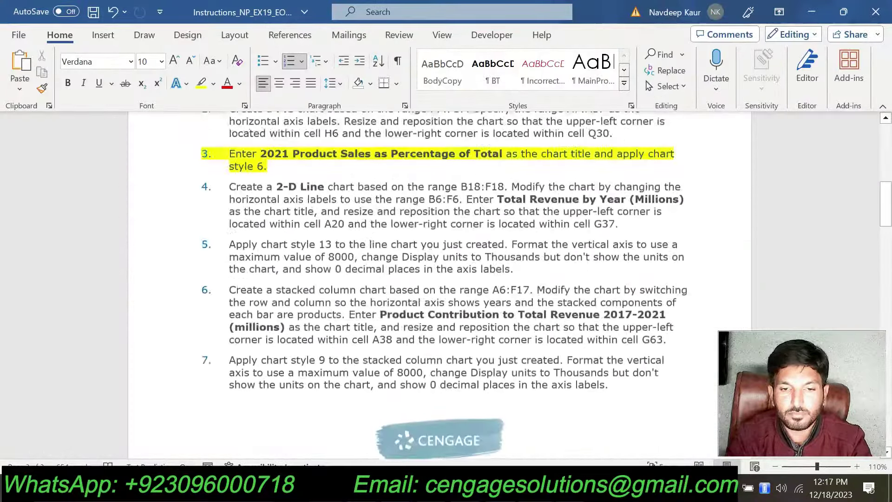
scroll(439, 284, up, 1)
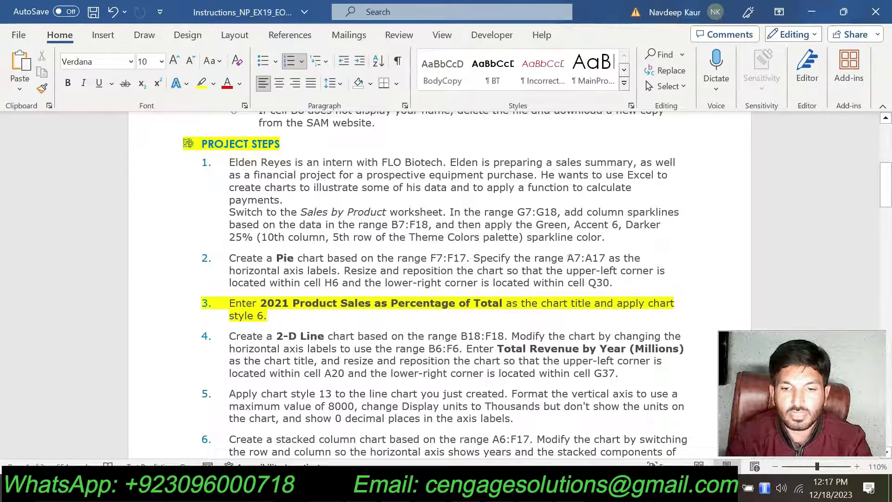
double_click(576, 256)
- Delete the old pie chart from the Sales by Product sheet
click(579, 284)
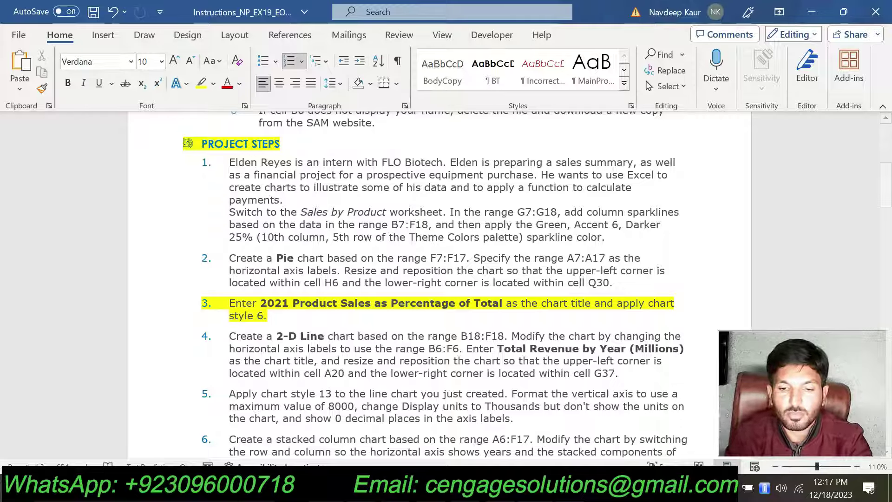
key(alt+Tab)
click(338, 272)
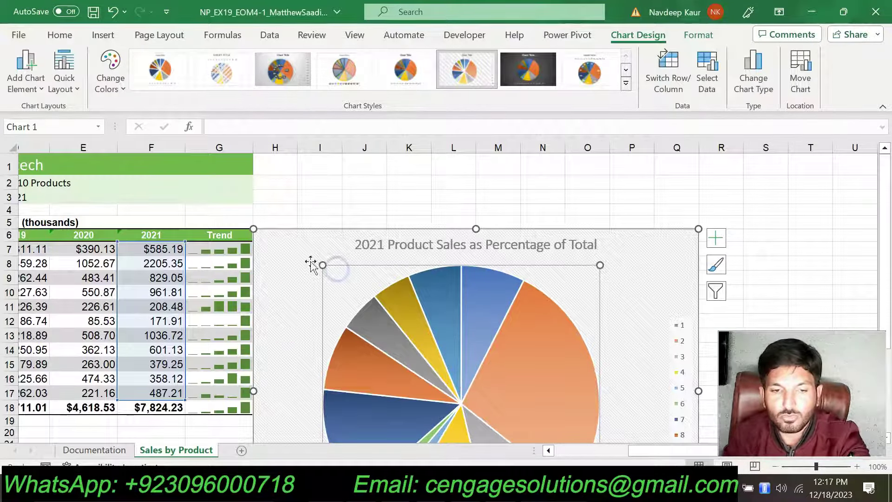
click(305, 246)
key(Delete)
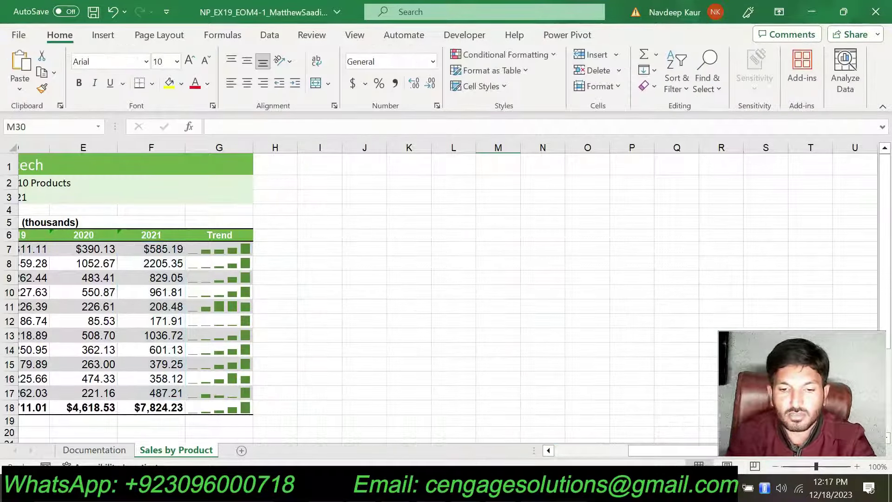
- Select the product names A7:A17 by pasting the range into the Name Box
key(alt+Tab)
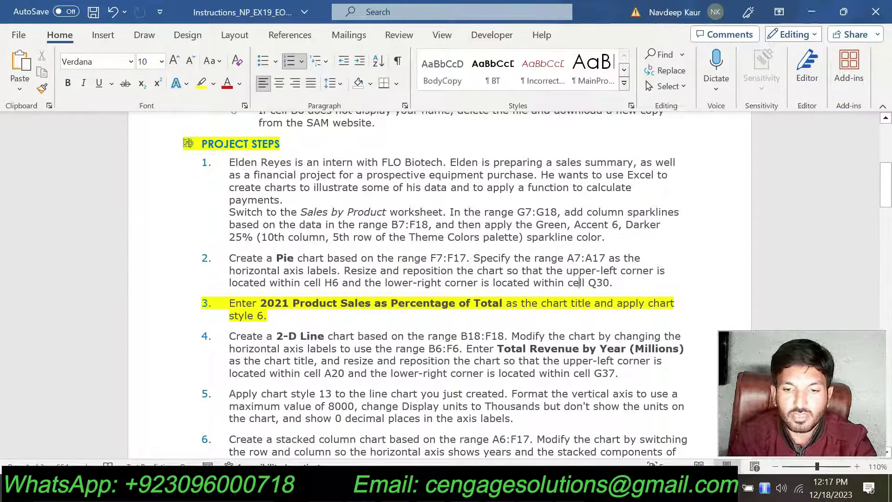
drag(566, 258, 607, 258)
key(ctrl+c)
key(alt+Tab)
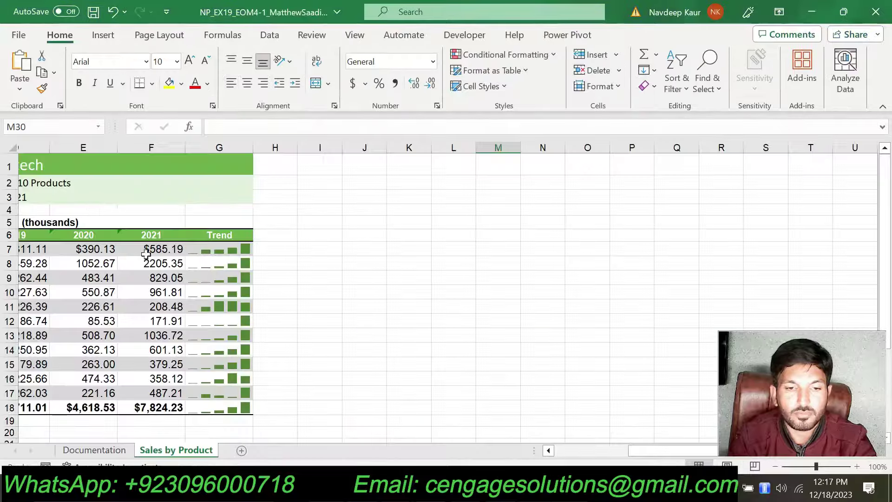
click(51, 126)
key(ctrl+v)
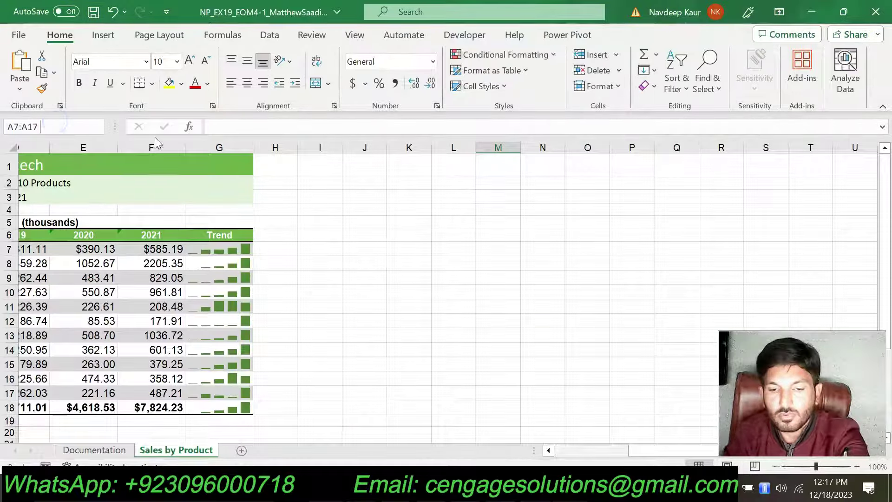
key(Return)
key(alt+Tab)
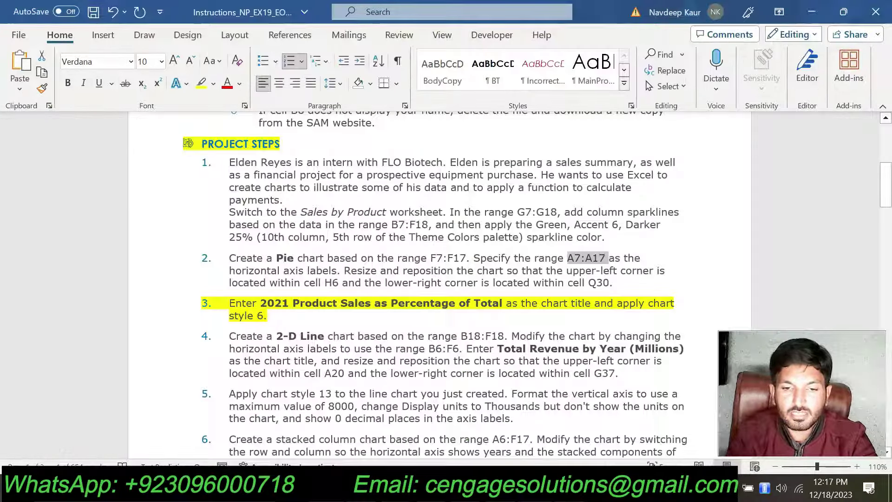
key(alt+Tab)
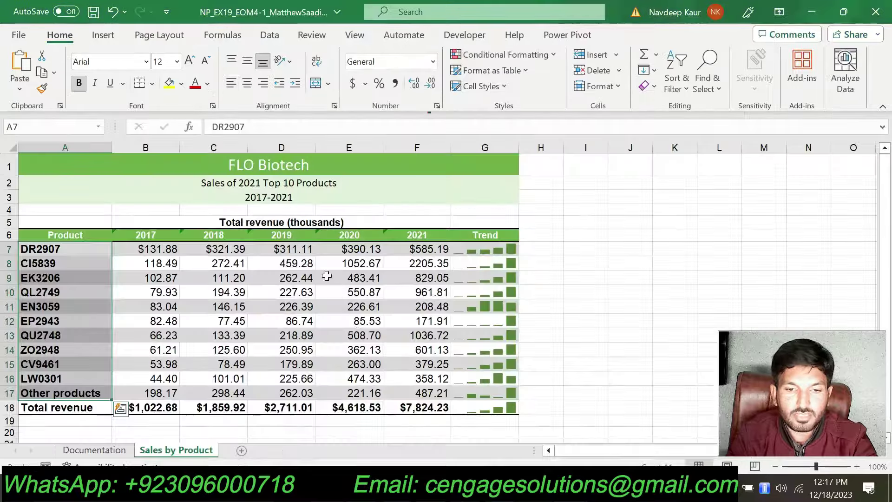
- Add the 2021 values F7:F17 to the selection and insert a 2-D pie chart
drag(407, 248, 411, 393)
click(103, 35)
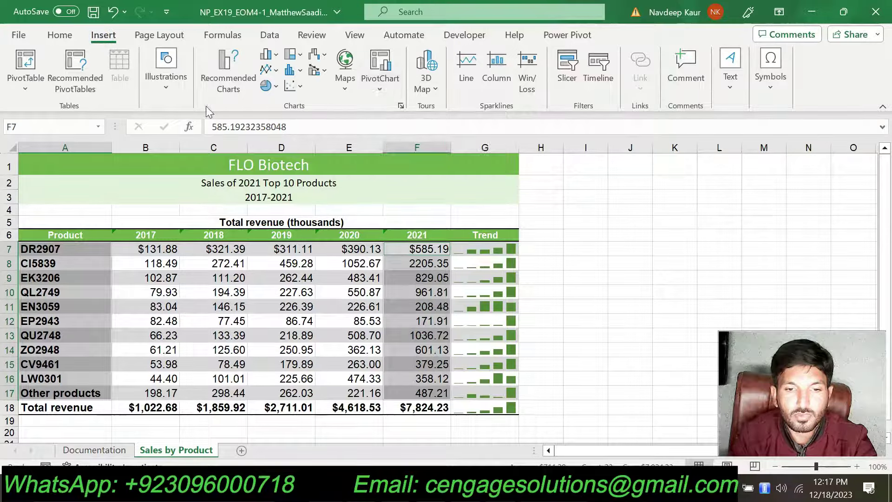
click(274, 90)
click(286, 123)
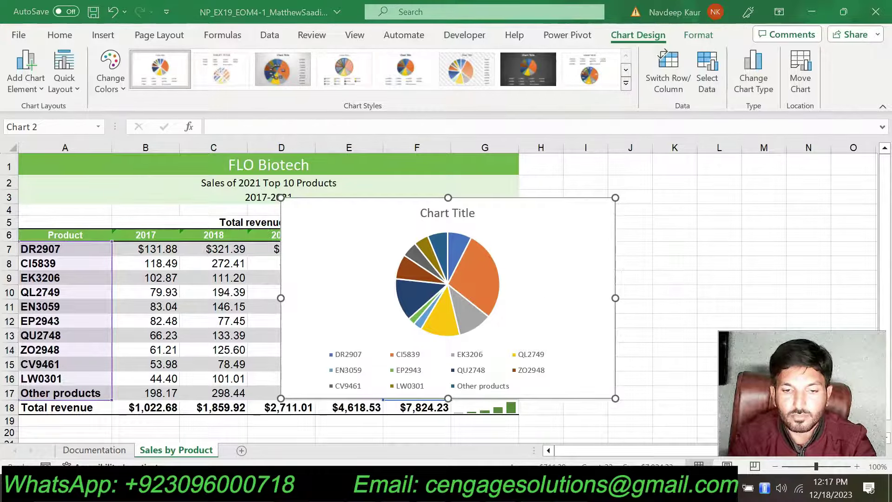
- Move the new pie chart to the right, clear of the Trend column
key(alt+Tab)
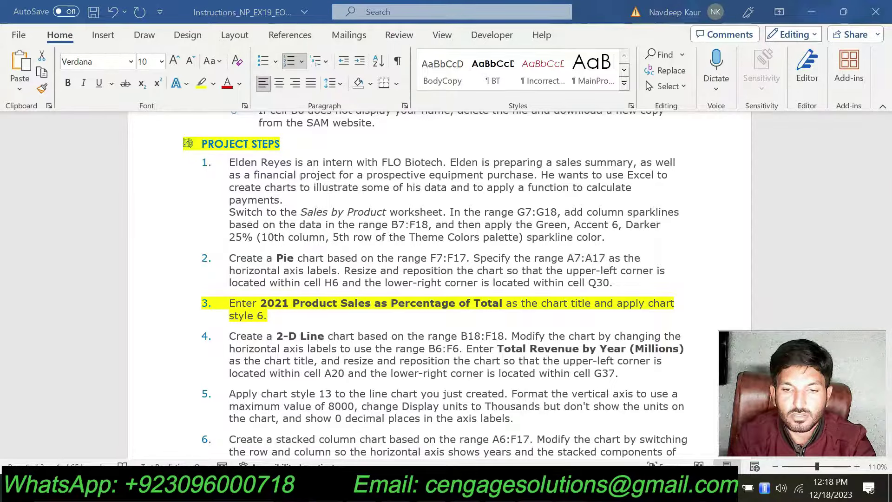
key(alt+Tab)
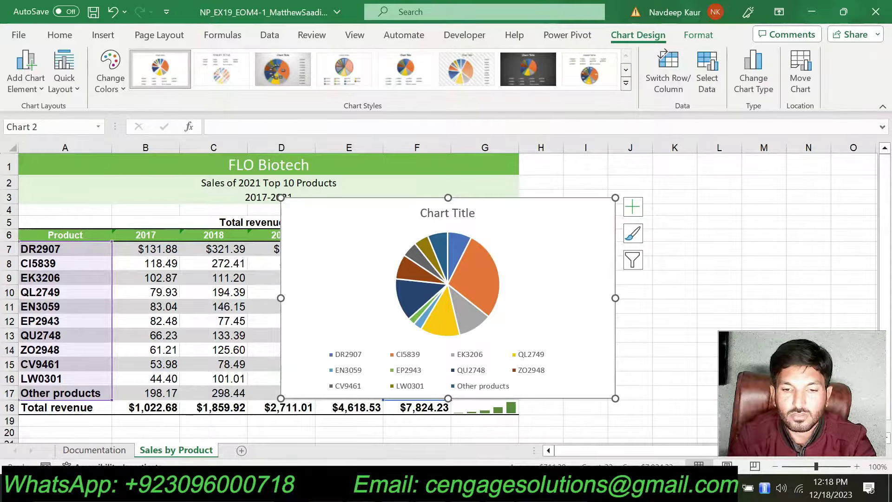
key(alt+Tab)
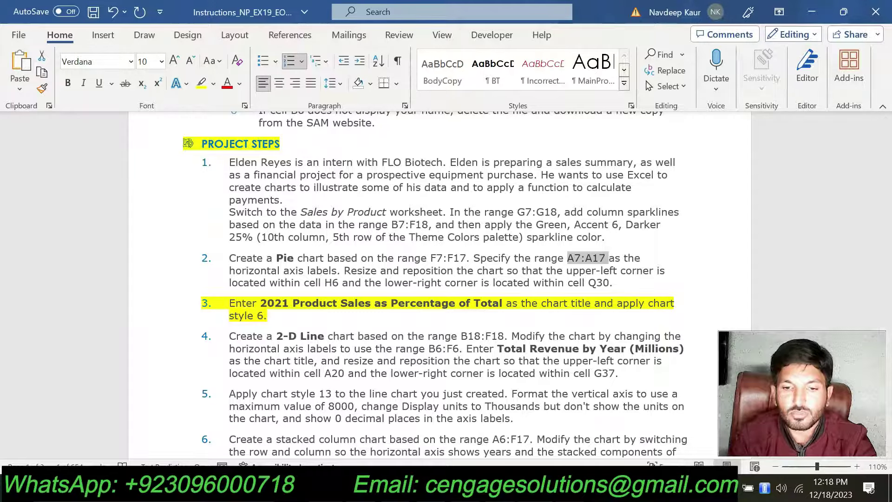
key(alt+Tab)
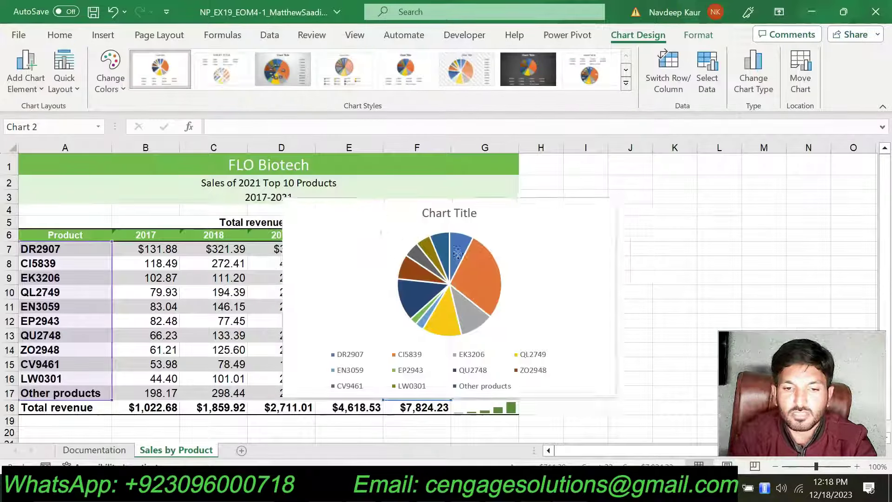
drag(583, 274, 619, 267)
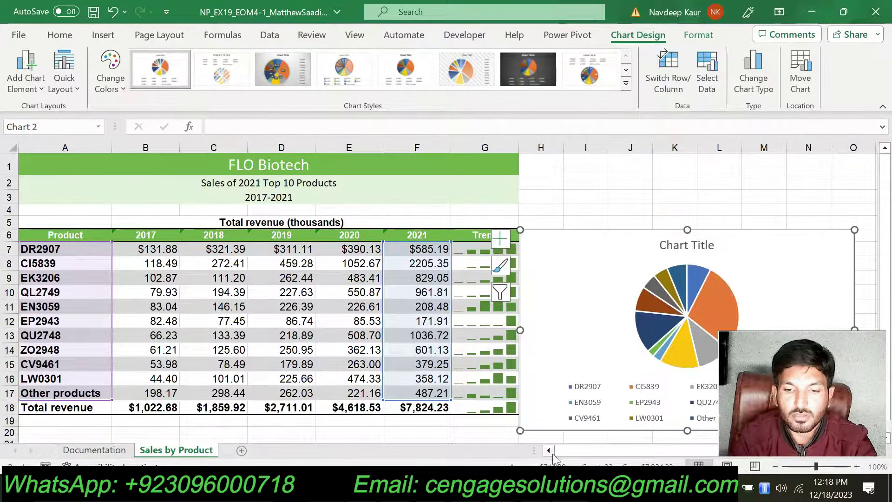
- Make the pie chart wider and taller and apply chart style 6
key(alt+Tab)
key(alt+Tab)
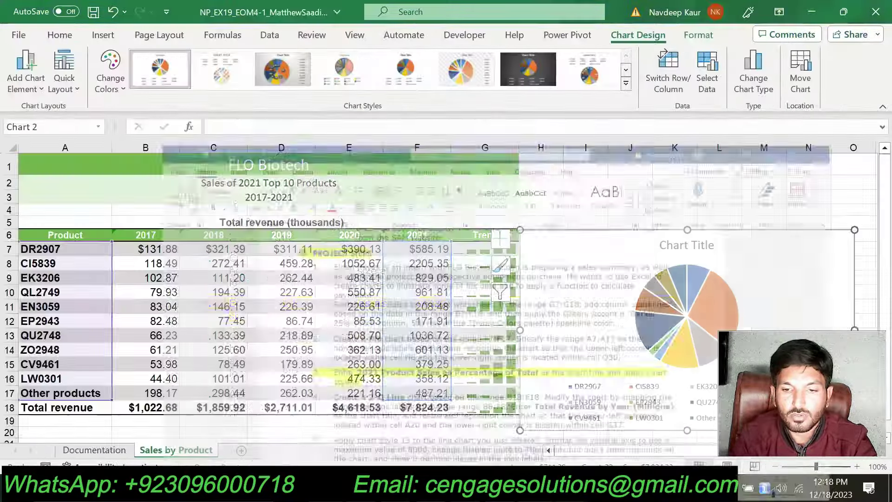
scroll(668, 385, down, 3)
scroll(610, 455, right, 2)
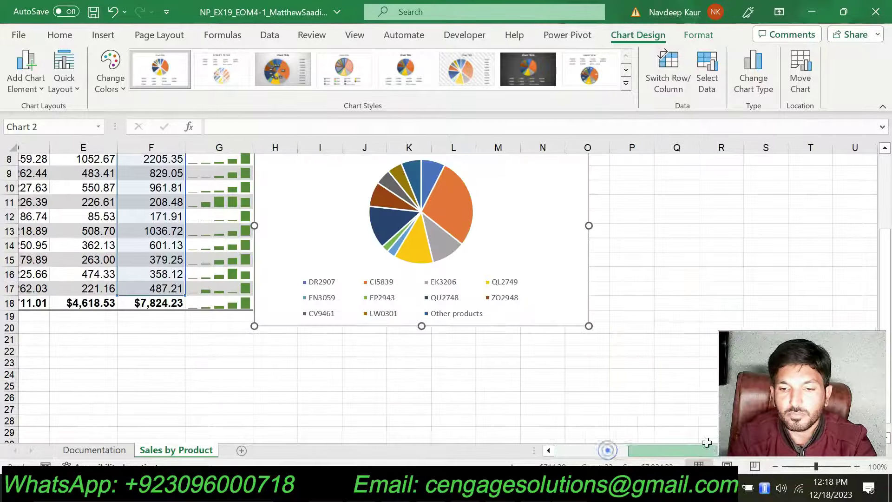
scroll(679, 281, up, 3)
drag(588, 330, 698, 323)
scroll(488, 302, down, 3)
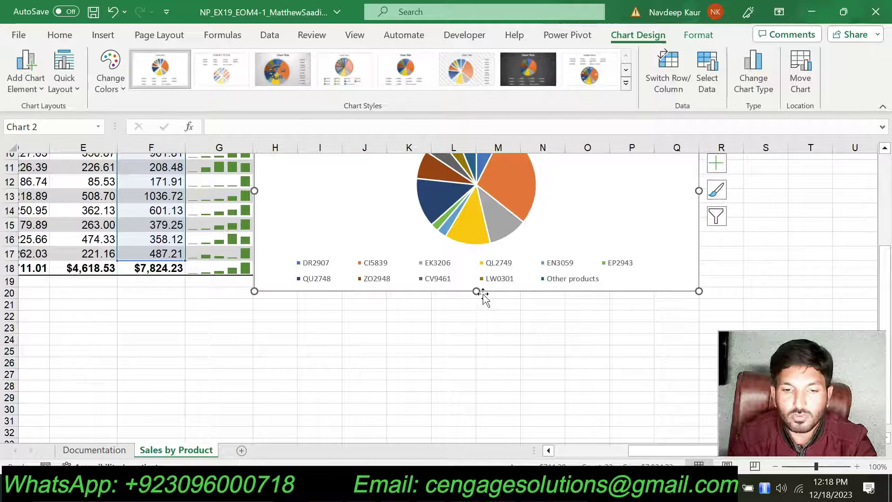
drag(476, 292, 473, 413)
scroll(591, 369, up, 3)
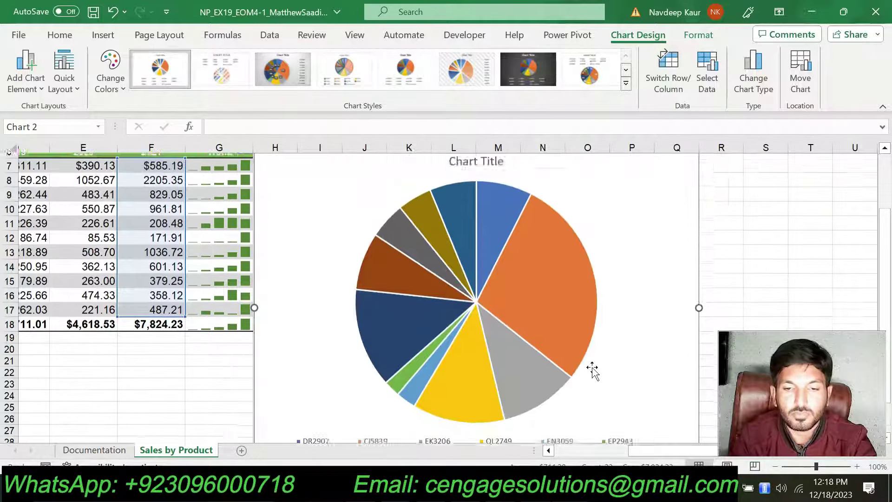
click(462, 65)
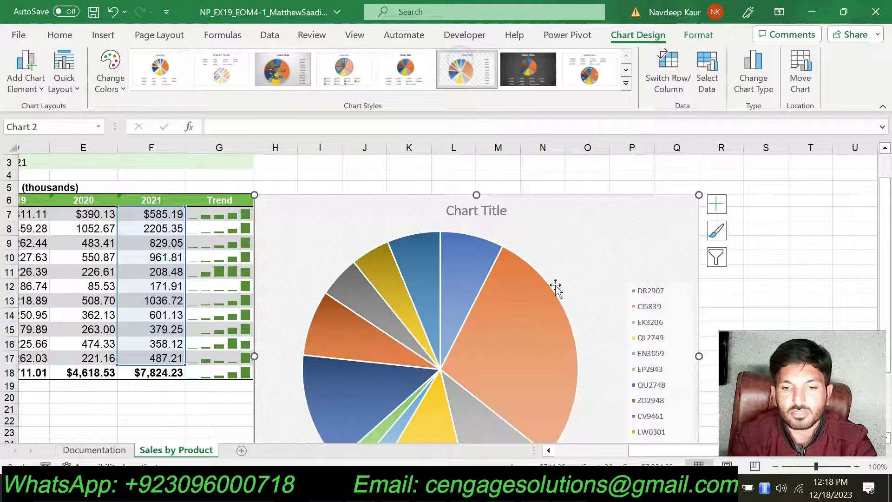
scroll(658, 322, down, 2)
scroll(637, 339, up, 1)
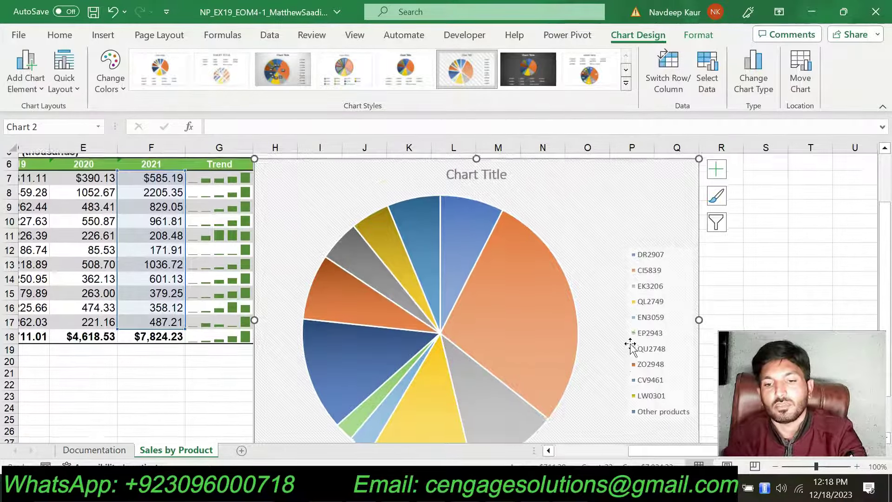
- Paste '2021 Product Sales as Percentage of Total' from the instructions as the chart title
key(alt+Tab)
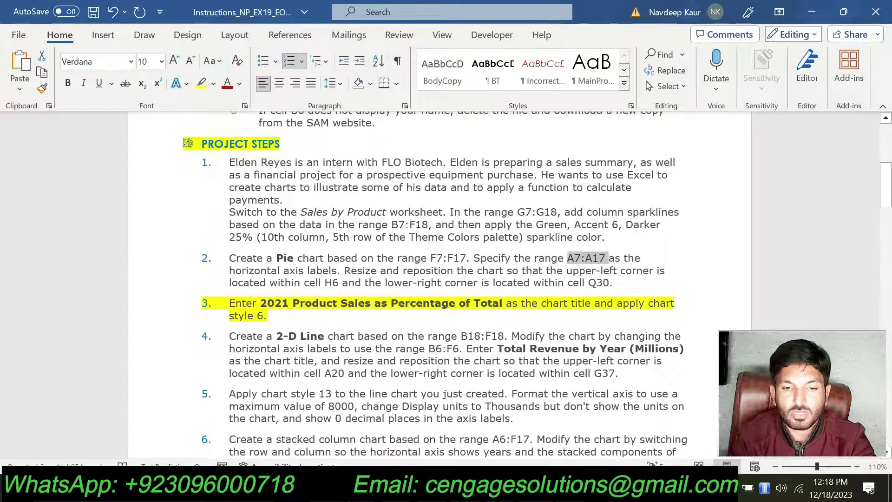
drag(260, 303, 503, 303)
key(ctrl+c)
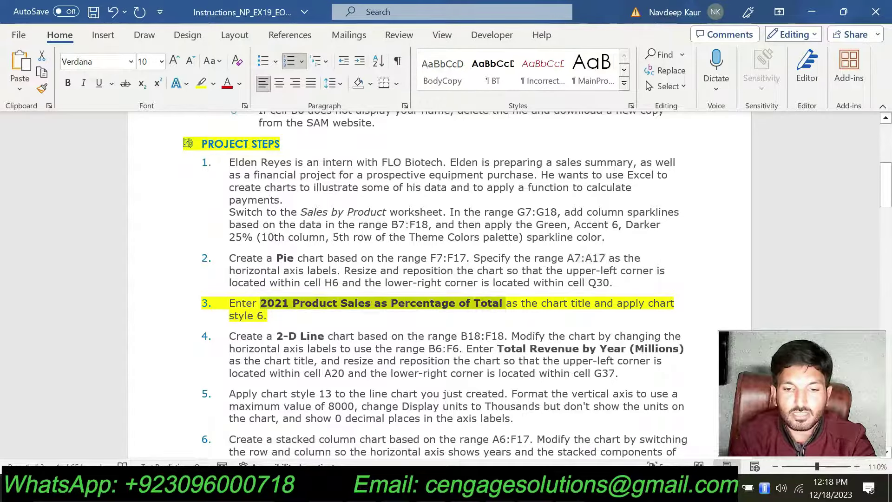
key(alt+Tab)
double_click(487, 175)
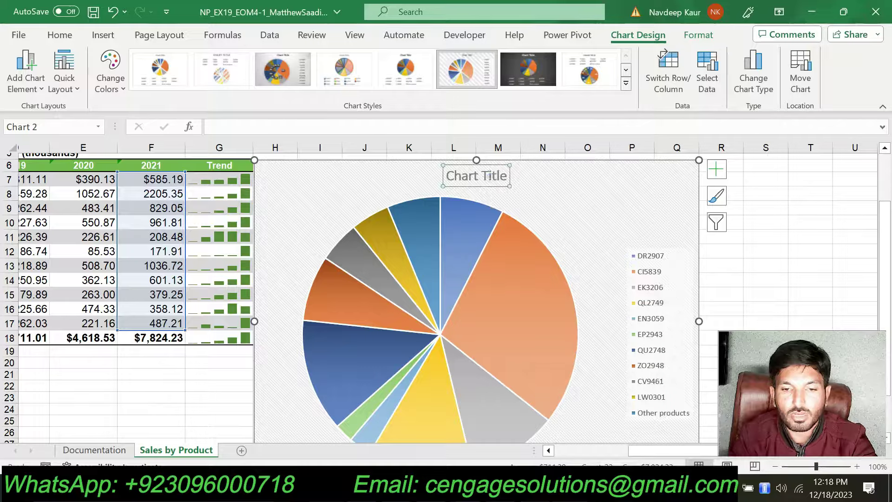
click(488, 175)
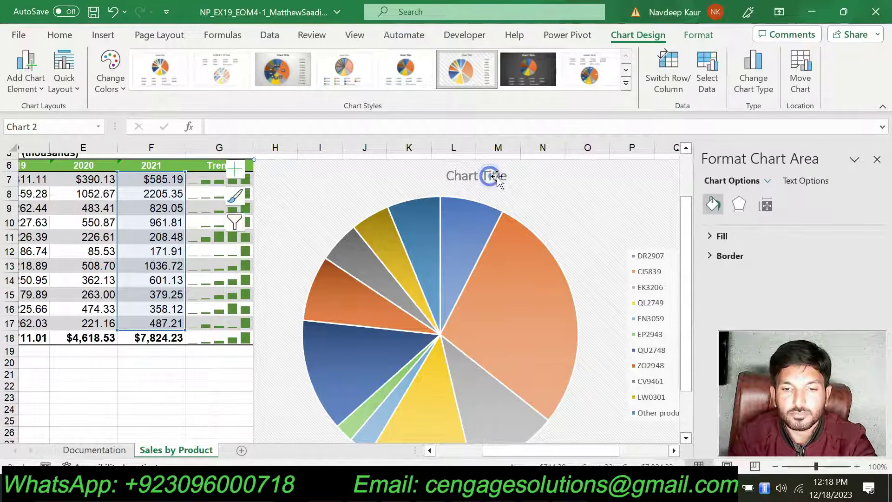
click(488, 176)
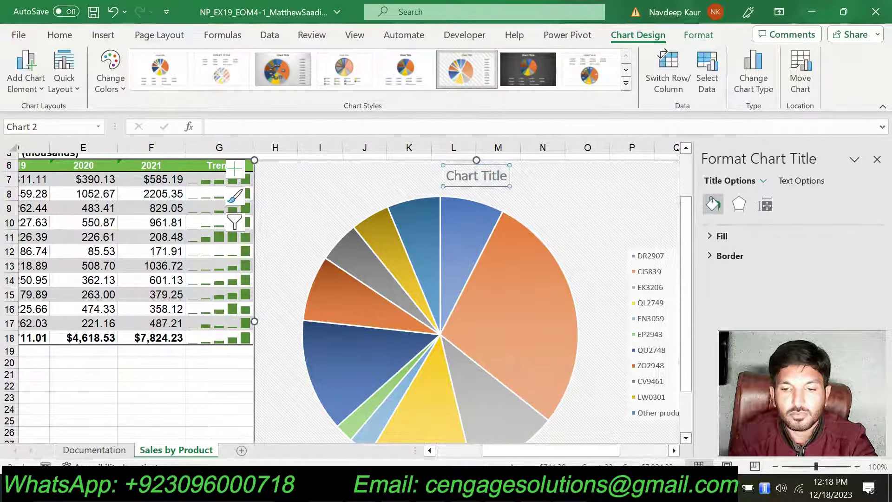
click(491, 175)
key(ctrl+a)
key(ctrl+v)
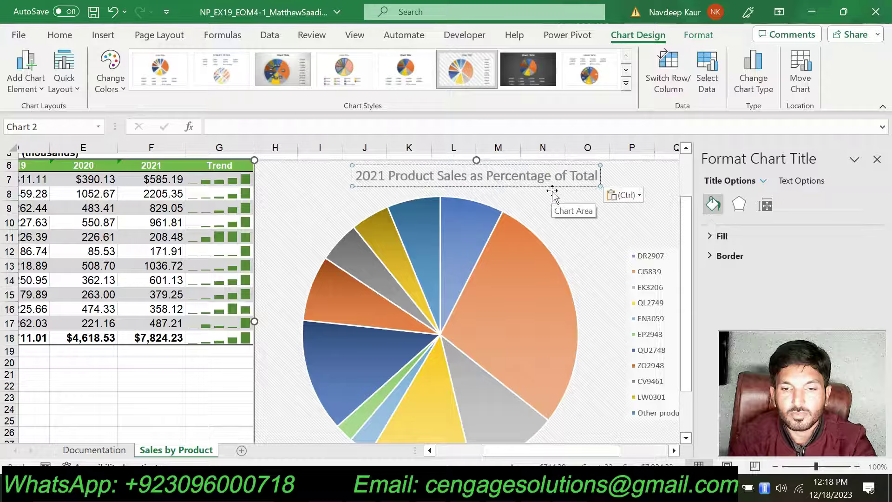
click(551, 195)
click(876, 158)
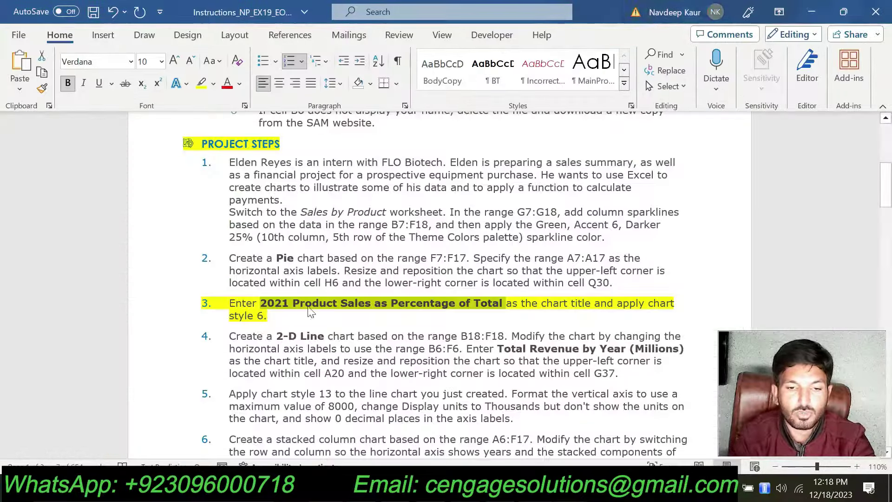
- Highlight step 4 in yellow and copy its B18:F18 range for Excel's Name Box
drag(227, 262, 620, 302)
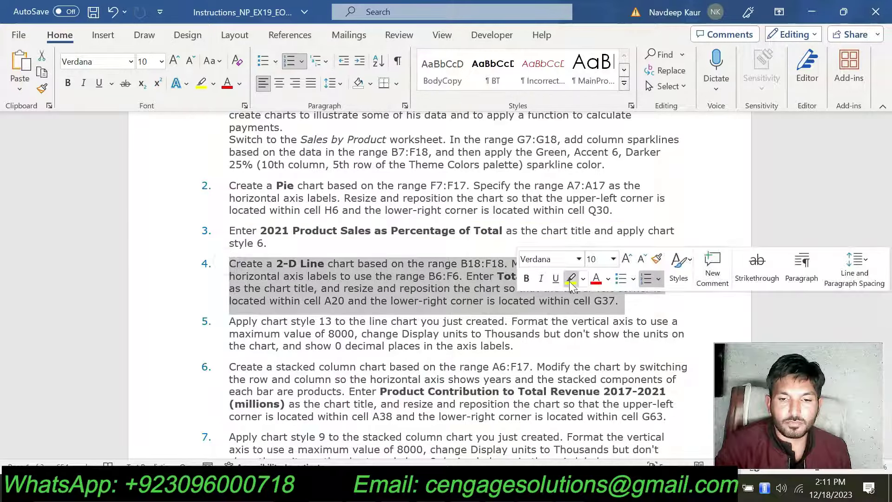
click(569, 280)
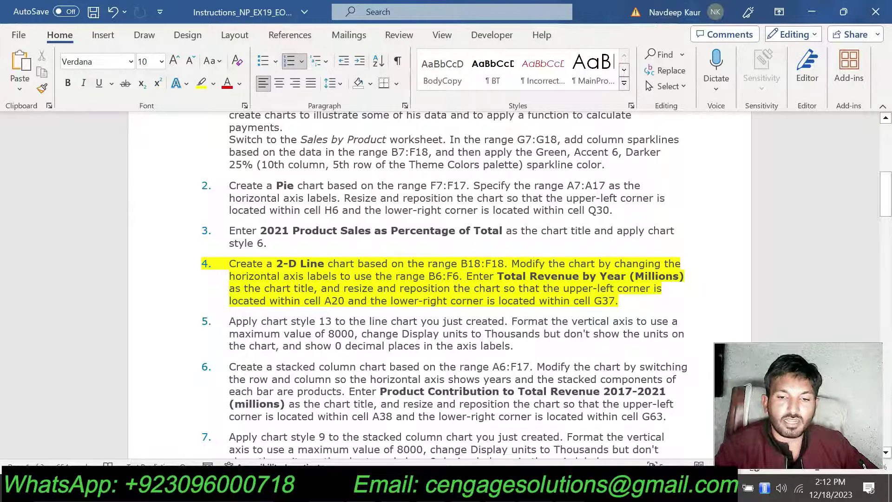
drag(460, 264, 504, 263)
key(ctrl+c)
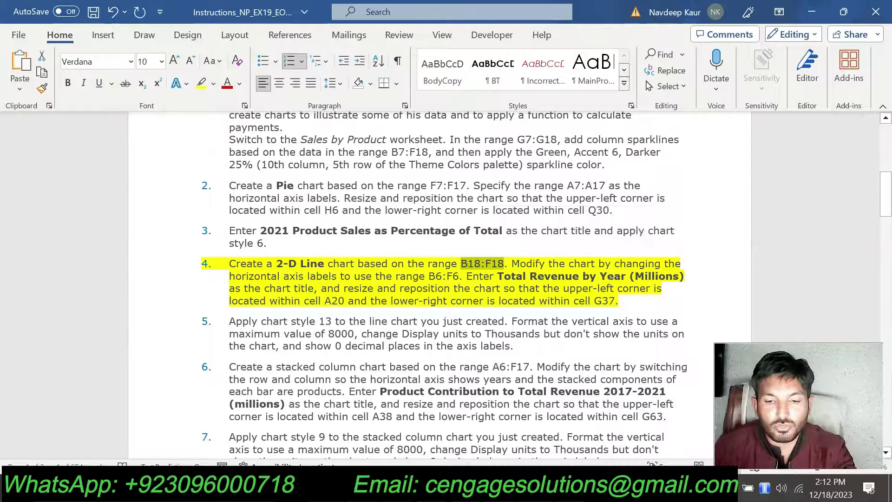
key(alt+Tab)
click(70, 127)
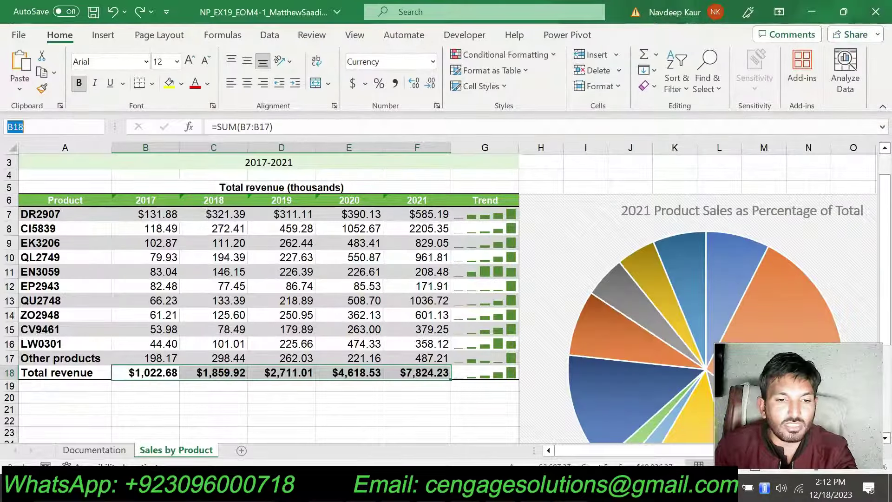
- Select the Total revenue row B18:F18 and insert a 2-D line chart
key(ctrl+v)
key(Return)
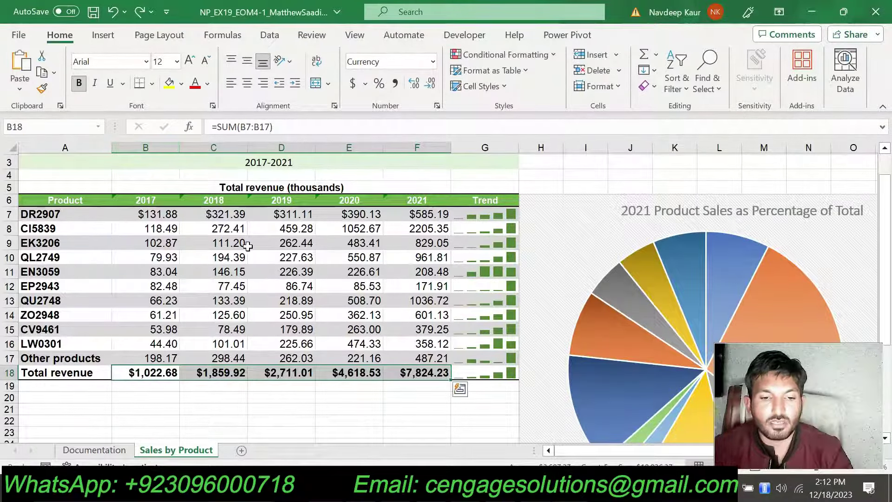
click(105, 33)
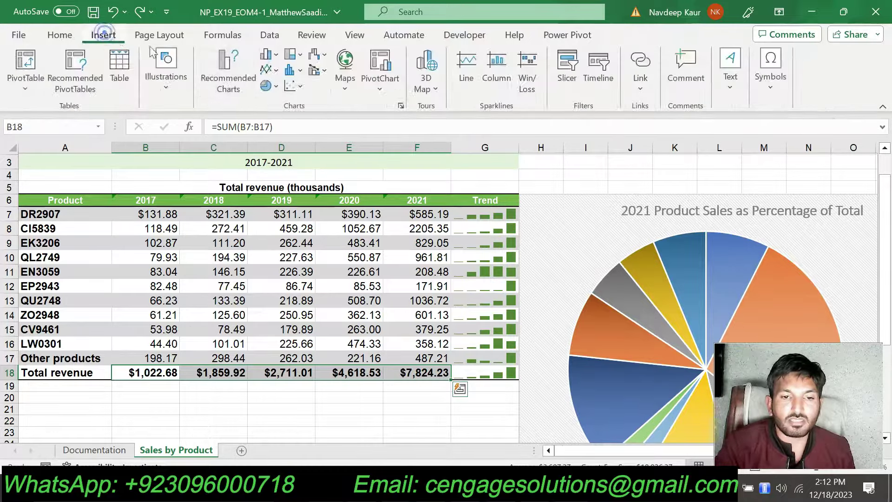
click(277, 69)
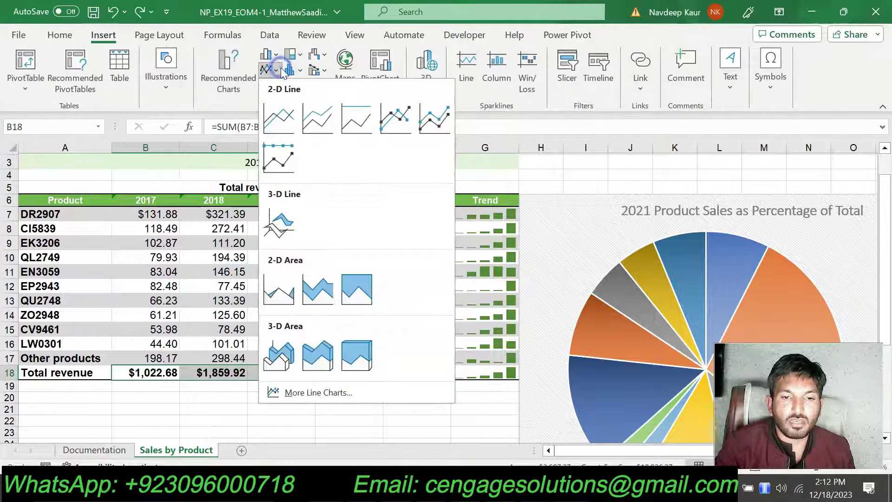
click(278, 117)
- Copy the B6:F6 year range reference from step 4 of the instructions
key(alt+Tab)
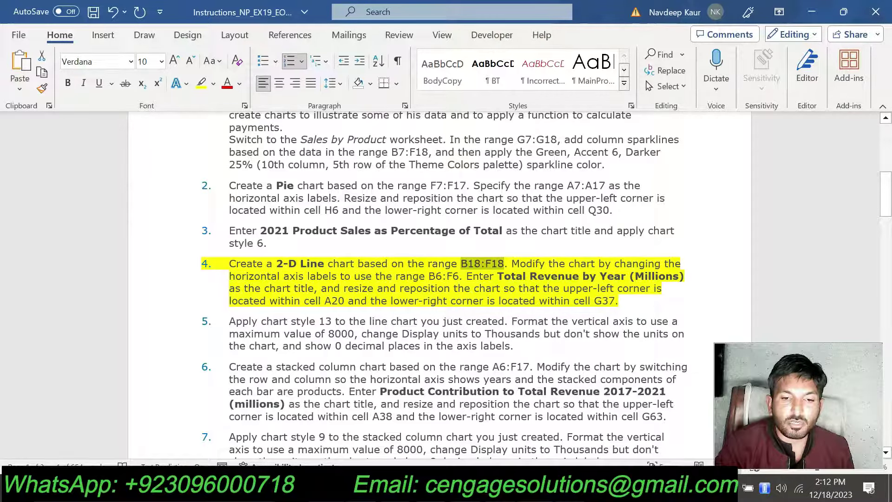
drag(428, 276, 459, 276)
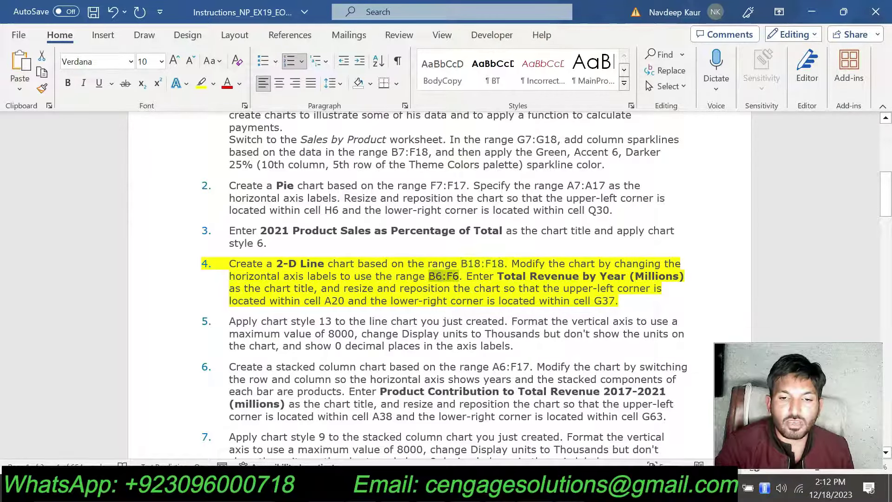
key(alt+Tab)
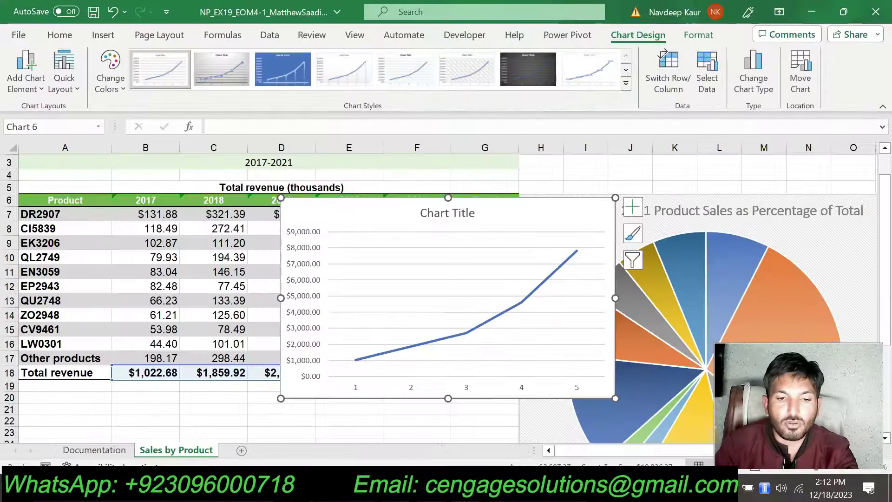
right_click(385, 299)
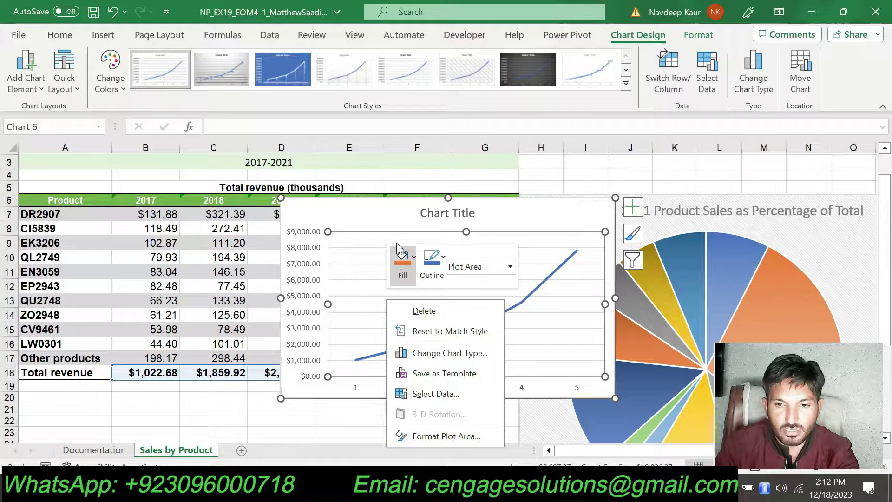
- Set the line chart's horizontal axis labels to the years in B6:F6
click(390, 216)
click(390, 216)
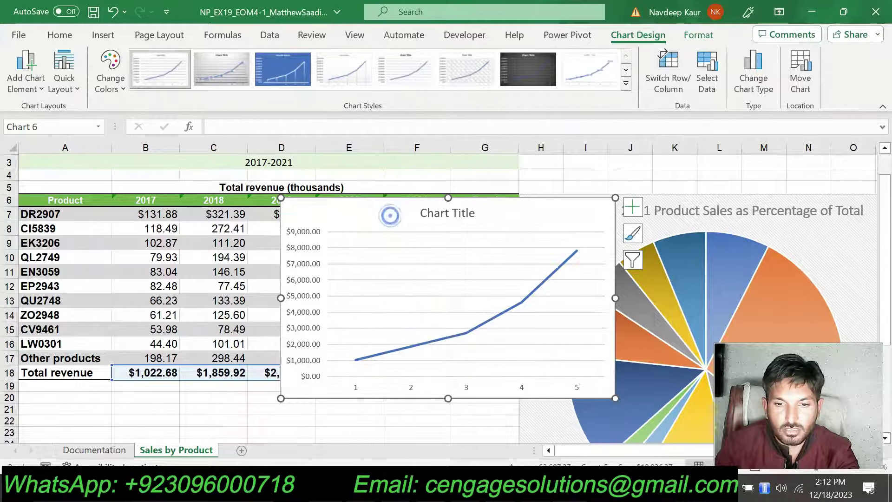
click(704, 79)
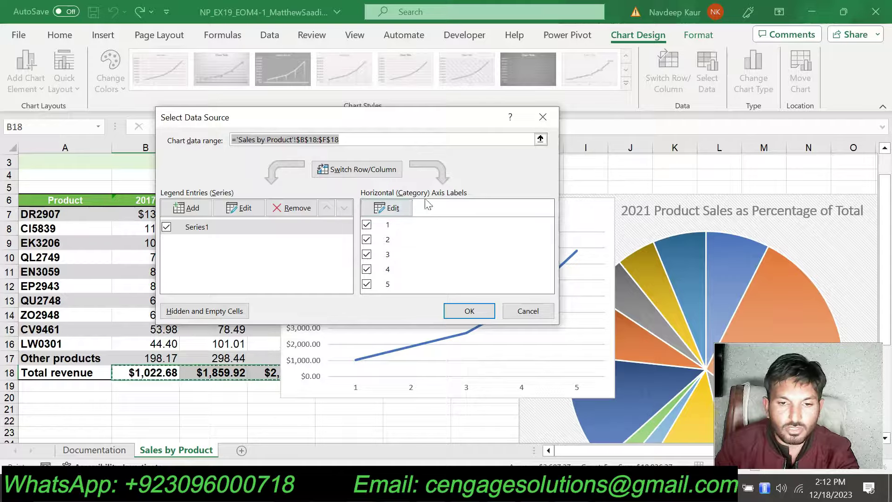
click(391, 208)
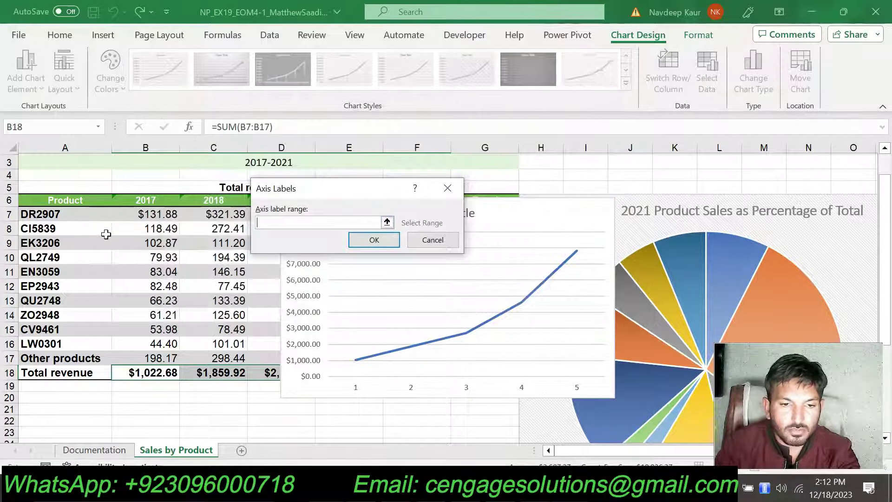
drag(374, 194, 378, 356)
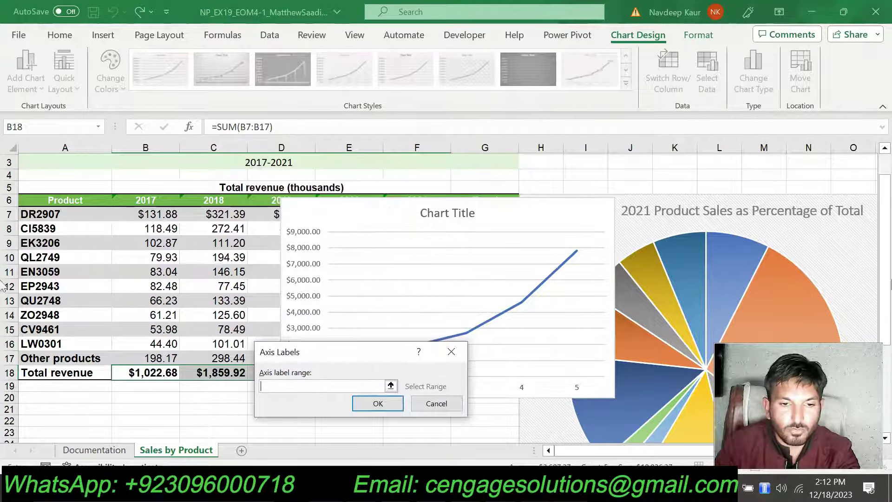
drag(133, 198, 427, 195)
click(388, 401)
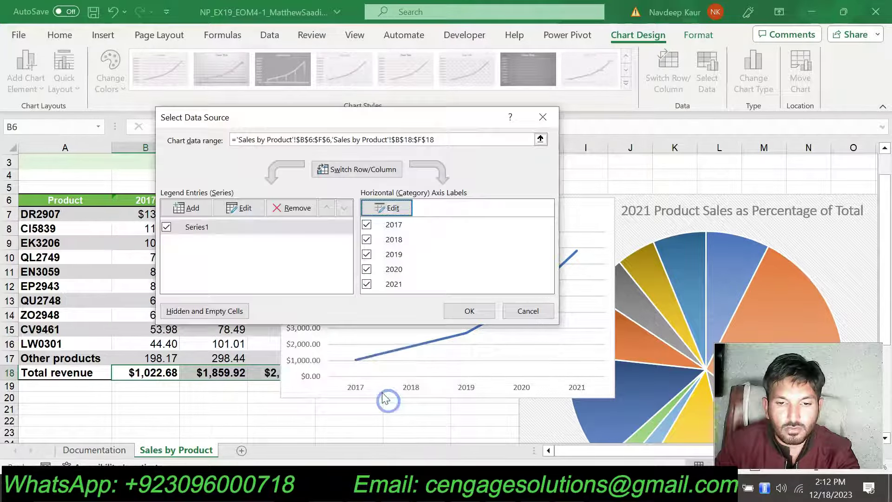
click(469, 311)
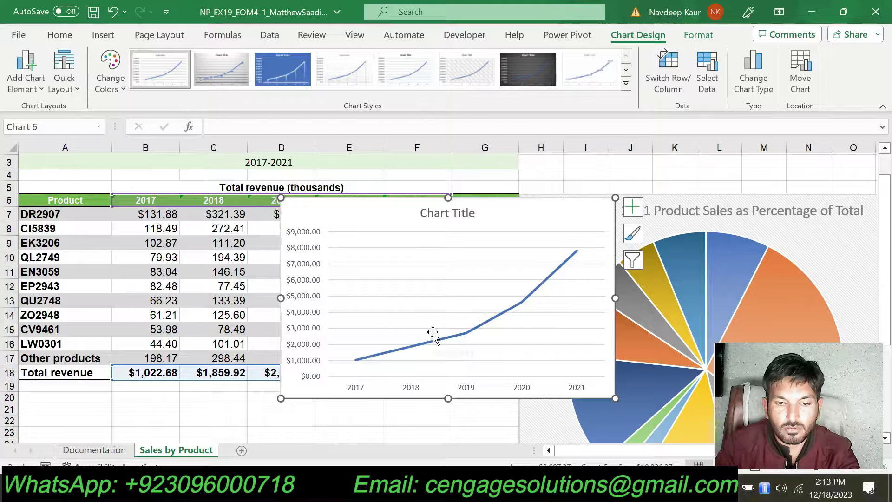
- Copy the title 'Total Revenue by Year (Millions)' from the instructions and select the chart title
key(alt+Tab)
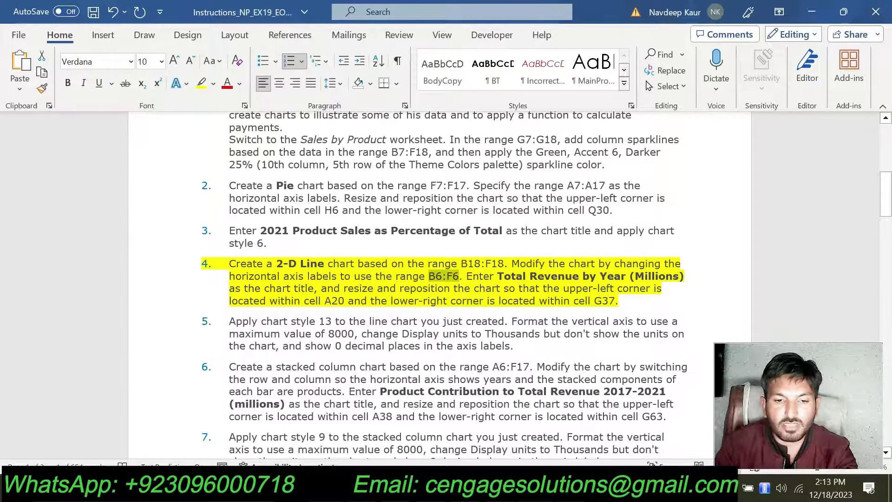
drag(497, 275, 685, 276)
key(ctrl+c)
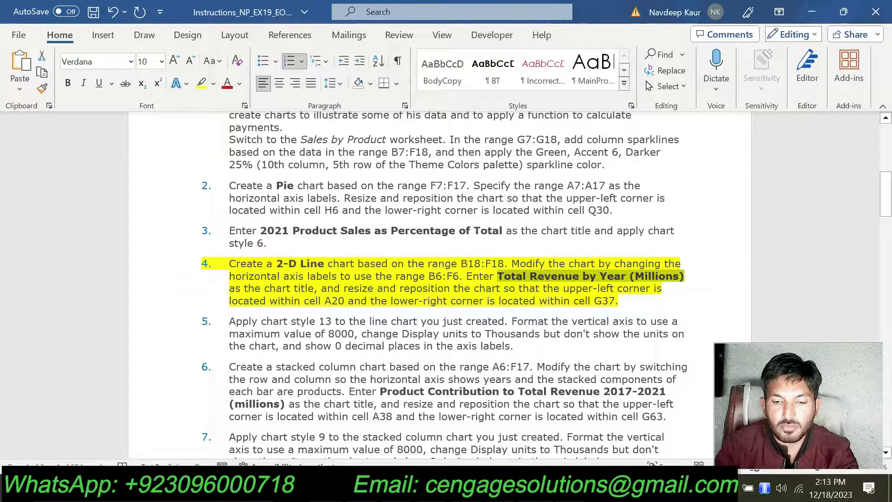
key(alt+Tab)
click(448, 213)
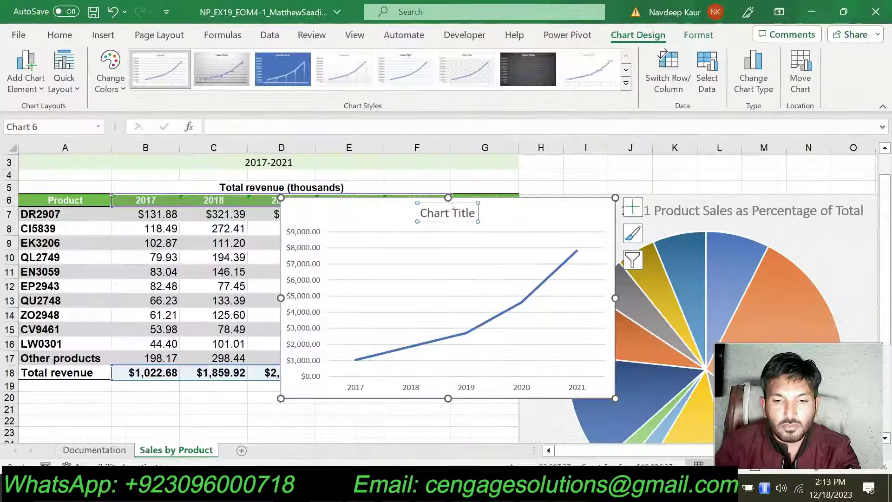
- Replace the placeholder title with 'Total Revenue by Year (Millions)' pasted as plain text
triple_click(453, 213)
key(ctrl+v)
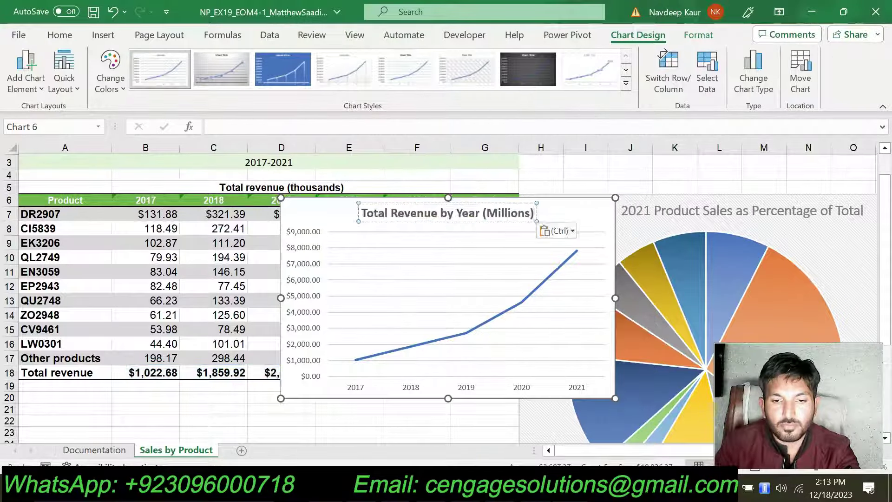
click(558, 230)
click(588, 271)
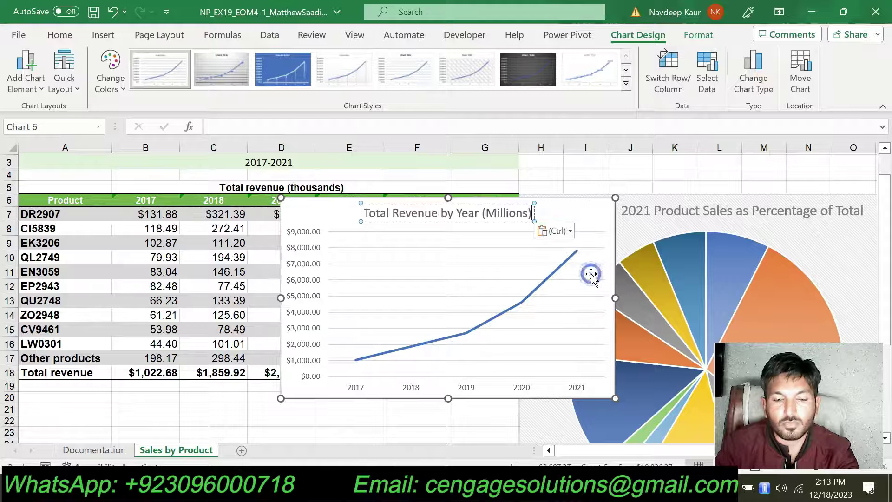
key(alt+Tab)
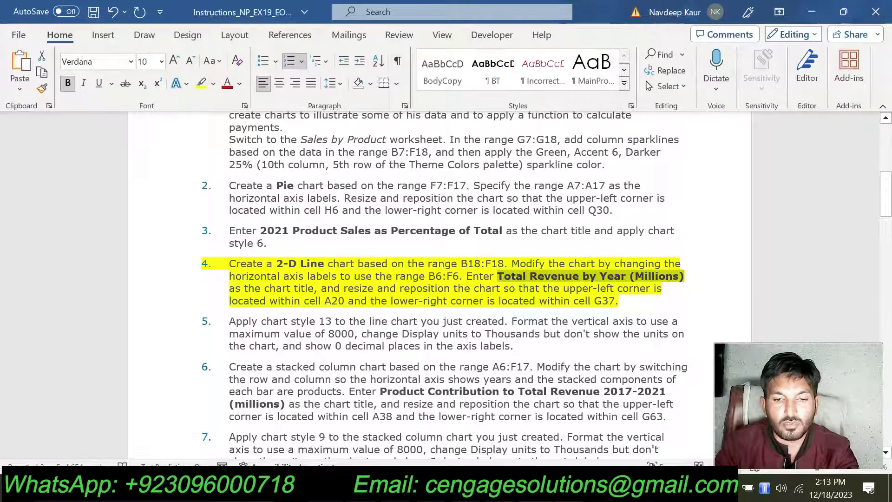
scroll(441, 278, down, 2)
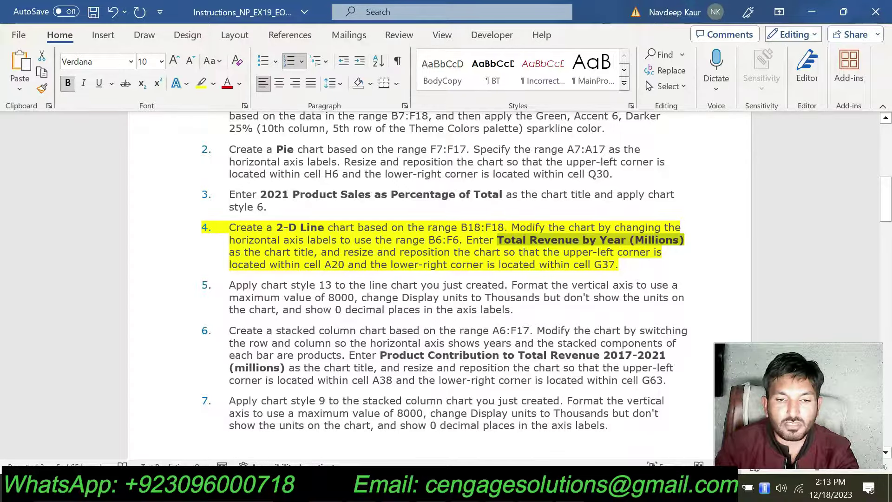
key(alt+Tab)
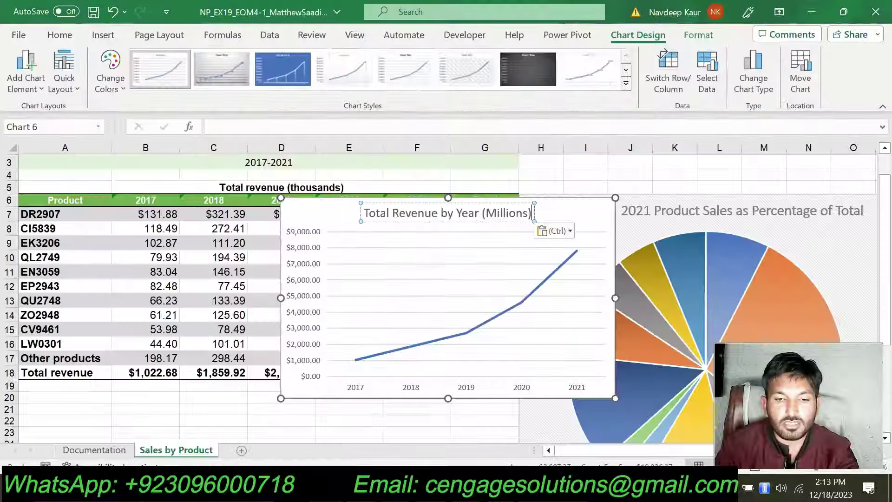
- Move the line chart down to row 20 and stretch it to column G and row 37
drag(328, 214, 64, 409)
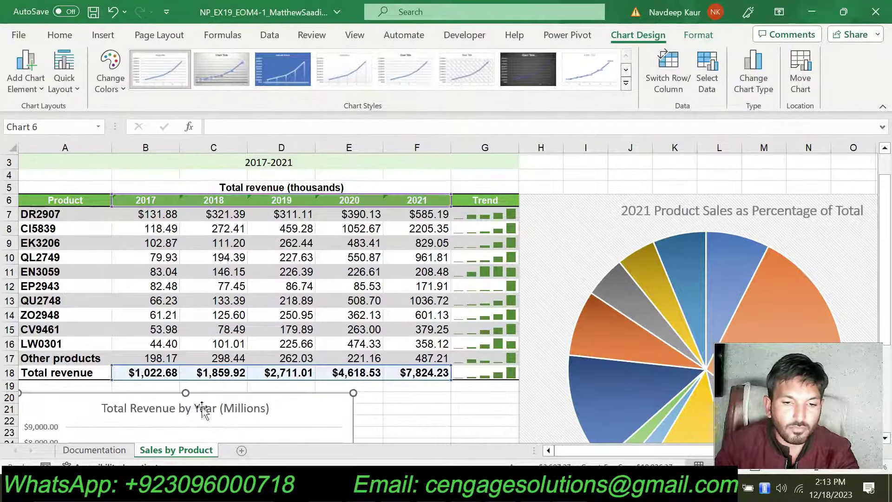
scroll(361, 404, down, 4)
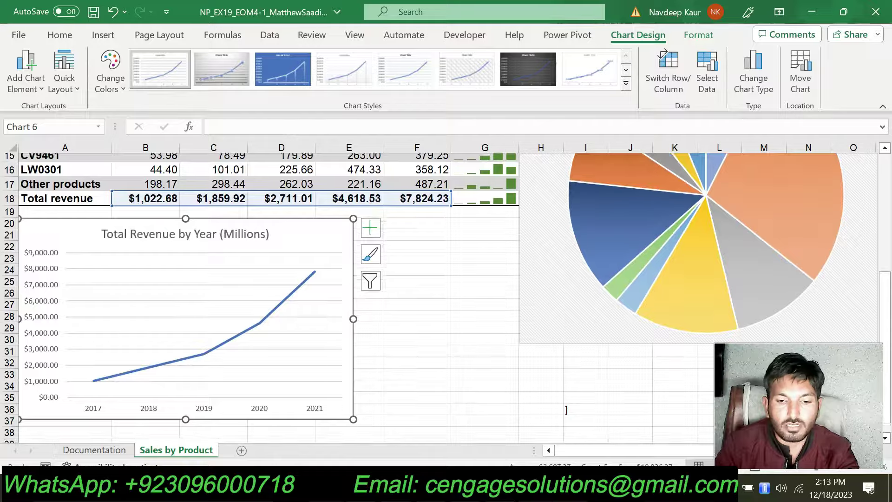
key(alt+Tab)
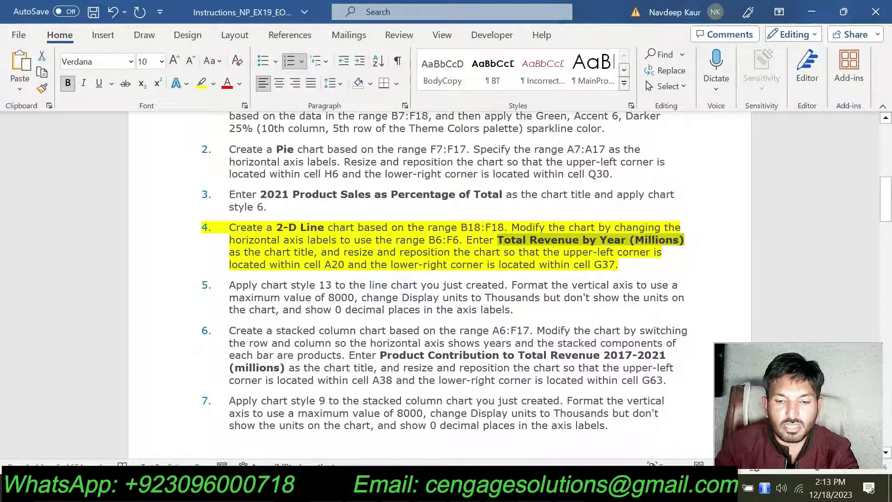
key(alt+Tab)
drag(351, 318, 517, 344)
scroll(348, 357, down, 3)
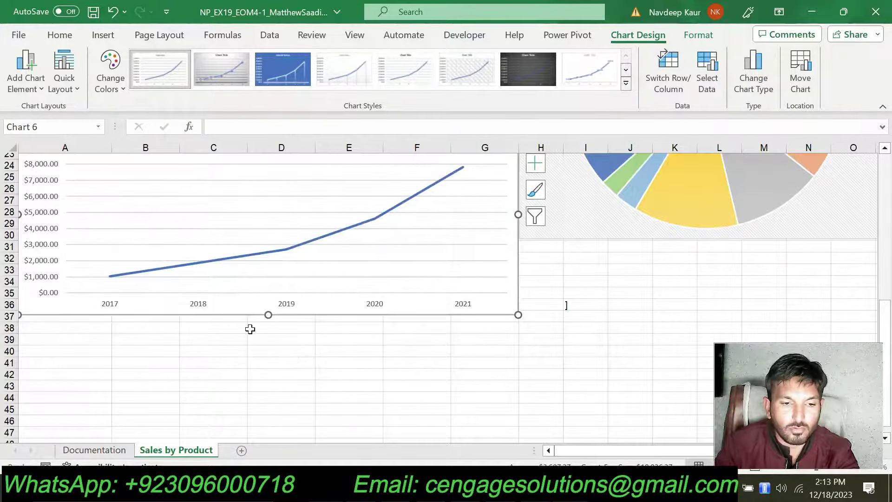
drag(268, 315, 268, 323)
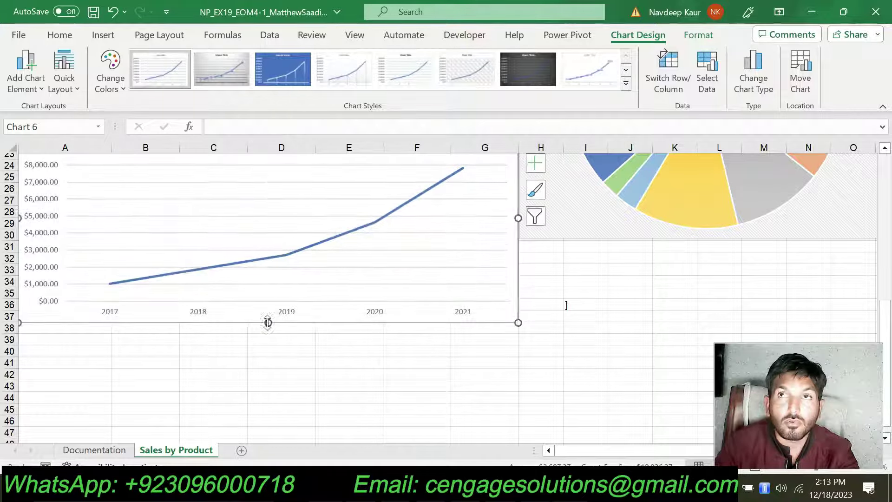
- Highlight step 5 of the instructions in yellow, then return to the Excel sheet
key(alt+Tab)
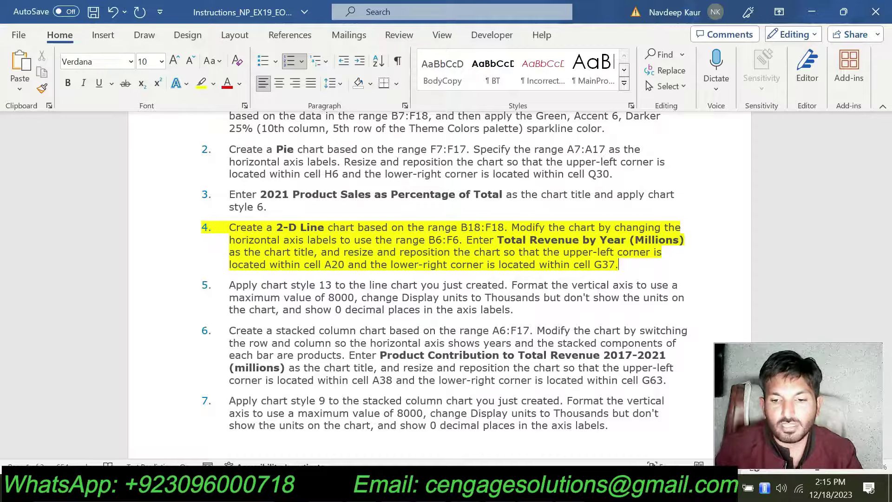
drag(625, 269, 229, 227)
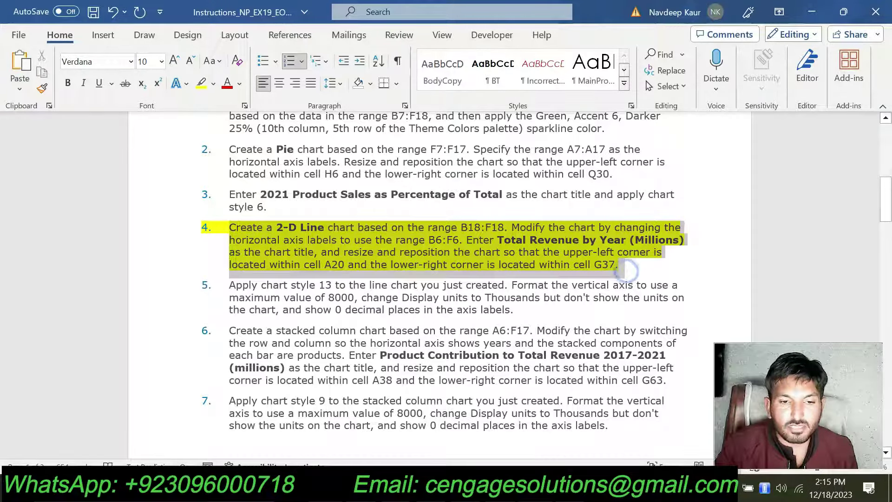
click(229, 228)
scroll(229, 227, down, 2)
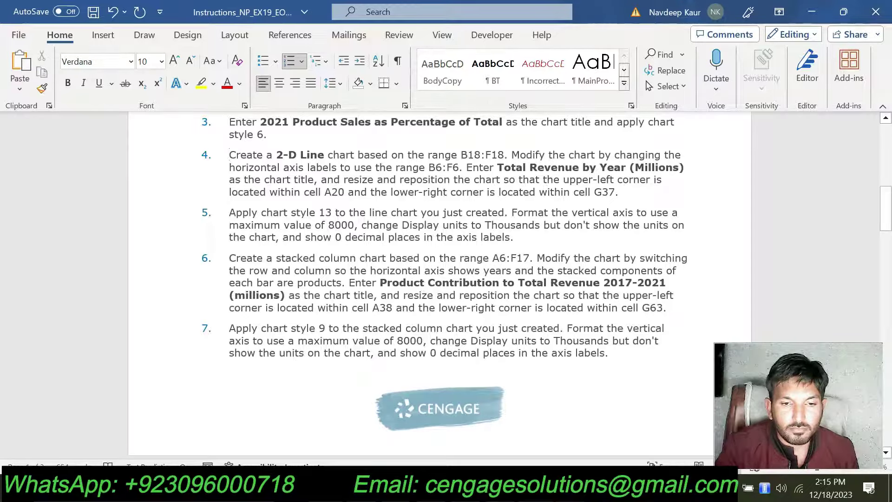
drag(229, 212, 516, 238)
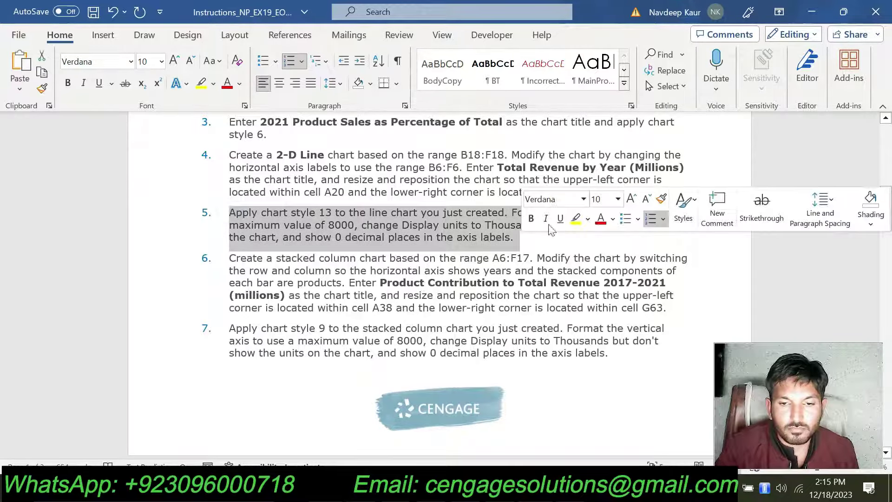
click(575, 218)
click(382, 259)
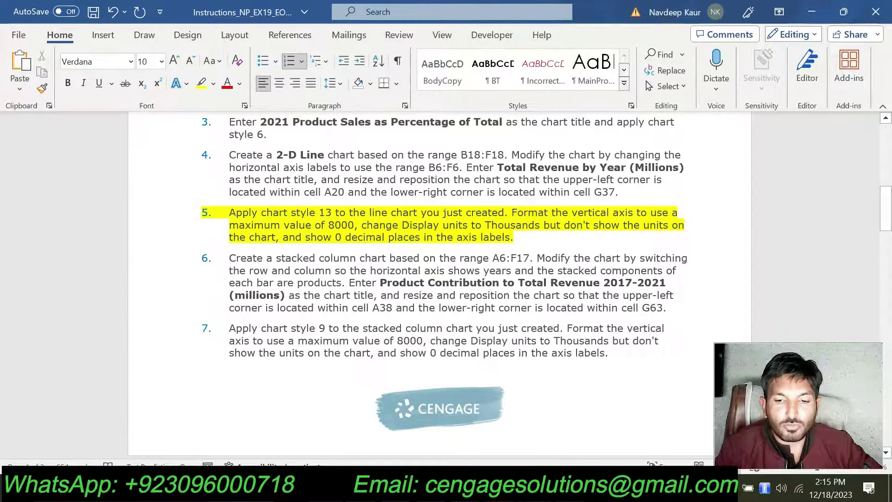
key(alt+Tab)
scroll(361, 259, up, 5)
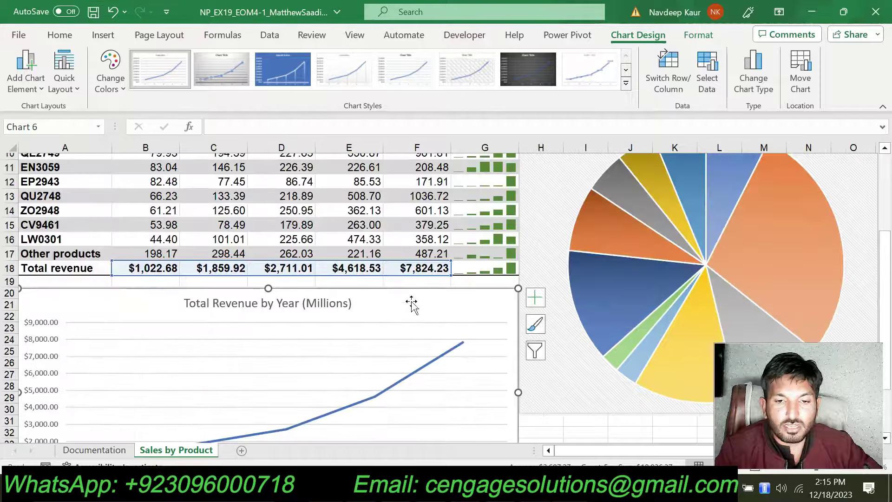
- Apply chart style 13 to the Total Revenue by Year line chart
click(626, 85)
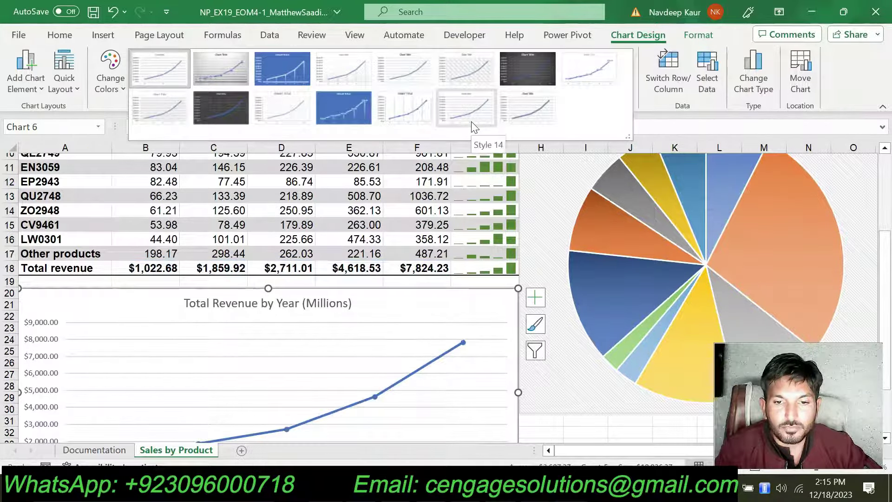
click(403, 103)
scroll(547, 262, down, 3)
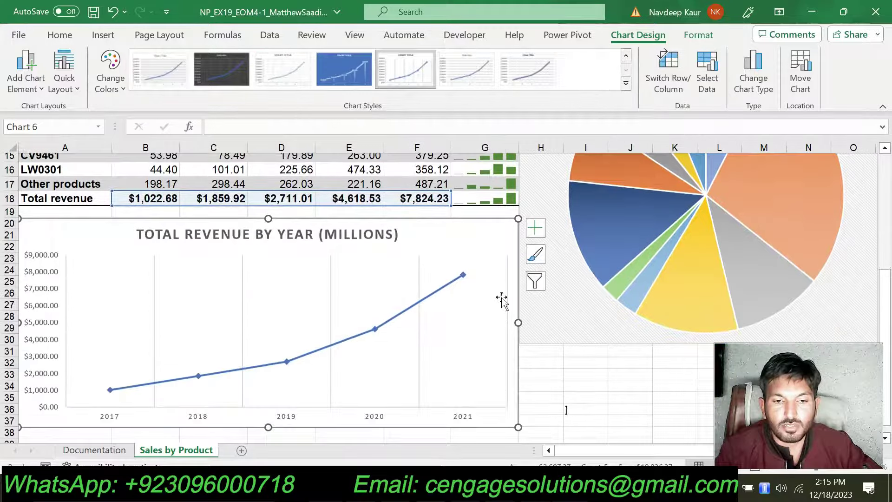
- Check the instructions, then select the line chart's vertical value axis
key(alt+Tab)
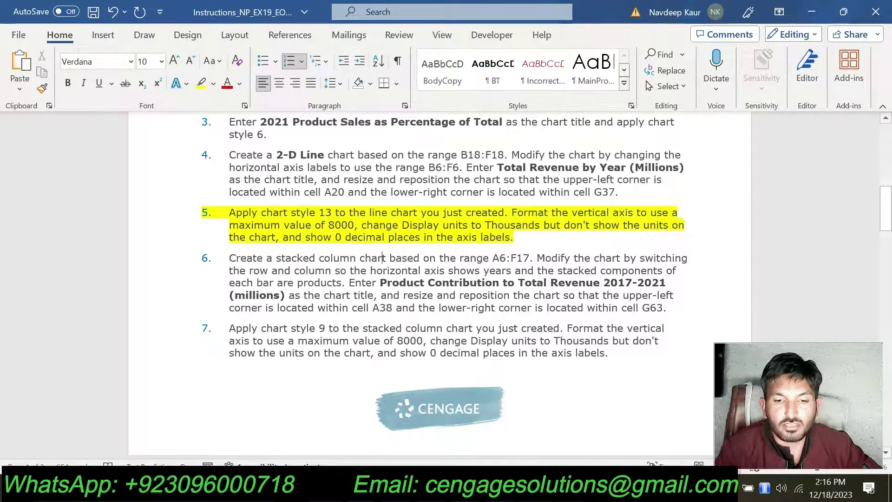
key(alt+Tab)
click(40, 220)
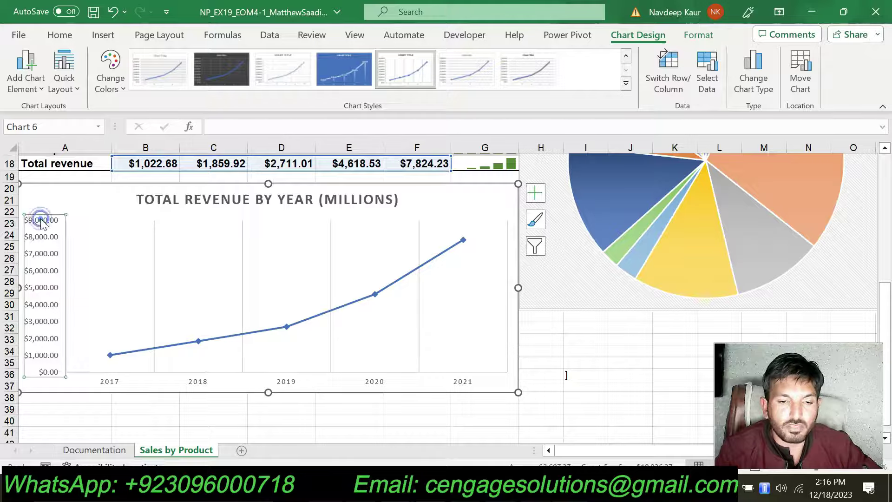
- Change the vertical axis maximum from 9000 to 8000 in Format Axis
right_click(41, 222)
click(89, 397)
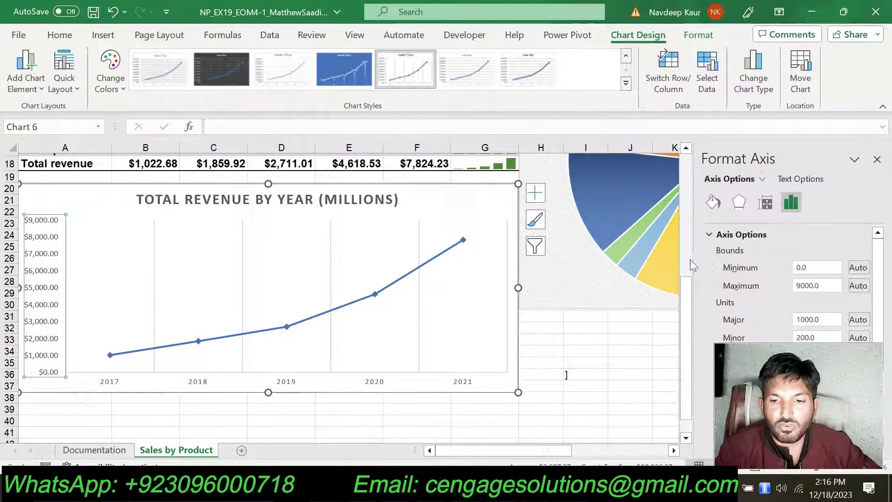
scroll(784, 288, down, 3)
scroll(784, 288, up, 3)
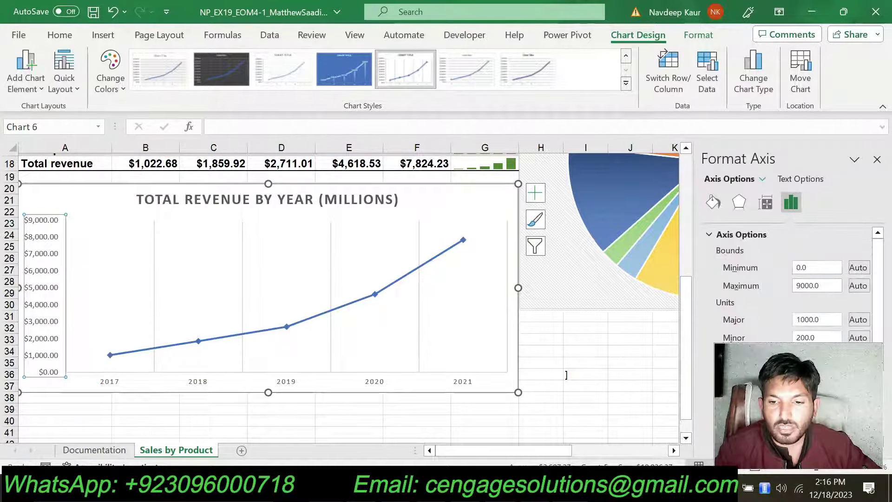
double_click(812, 285)
text(8000)
key(Return)
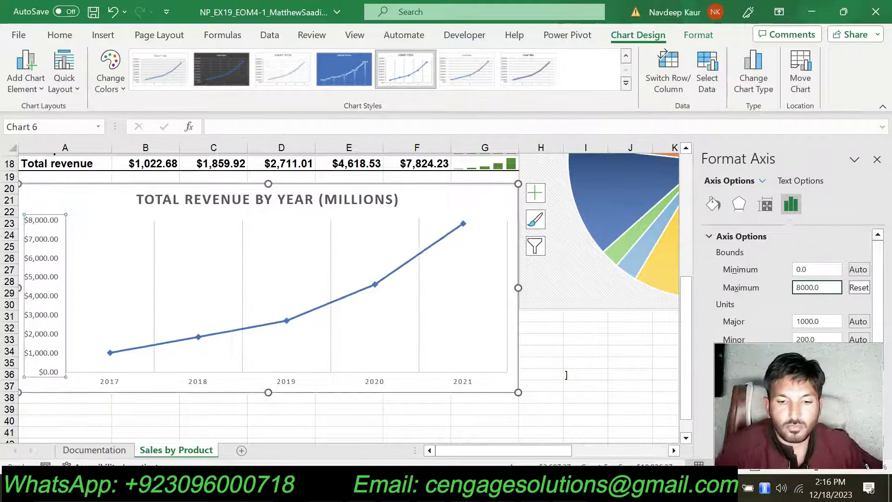
- Set the axis display units to Thousands and hide the units label
key(alt+Tab)
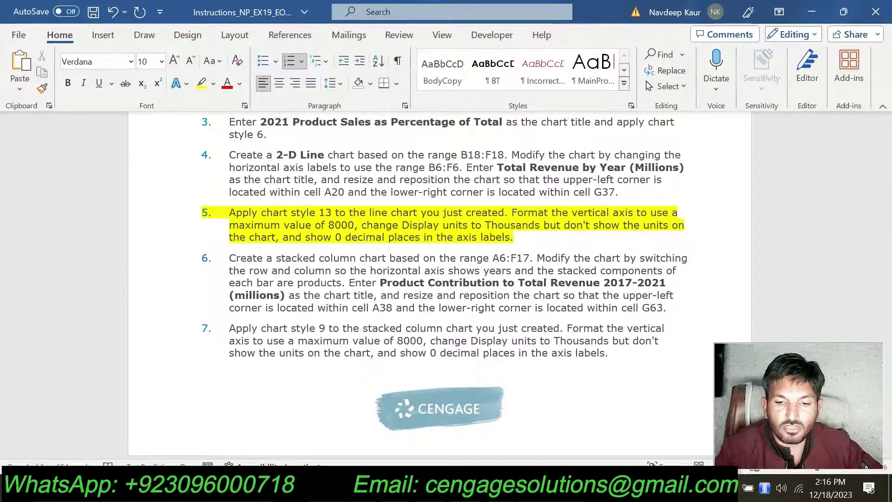
key(alt+Tab)
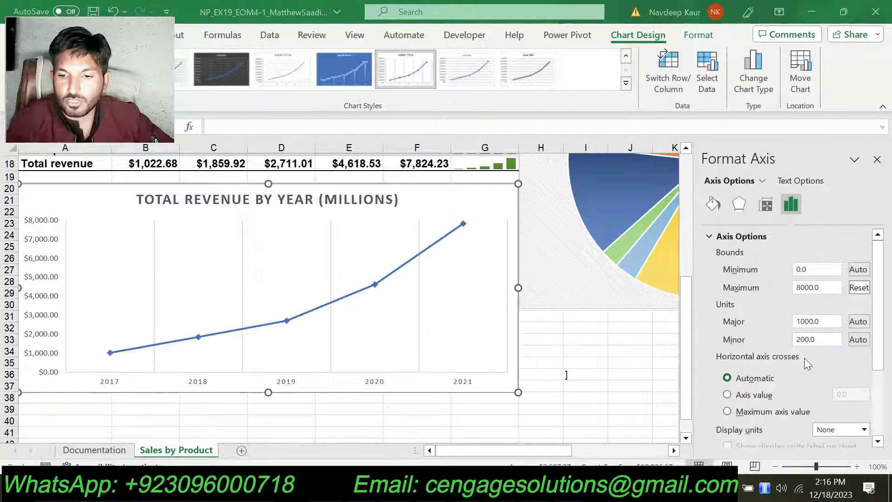
scroll(801, 358, down, 3)
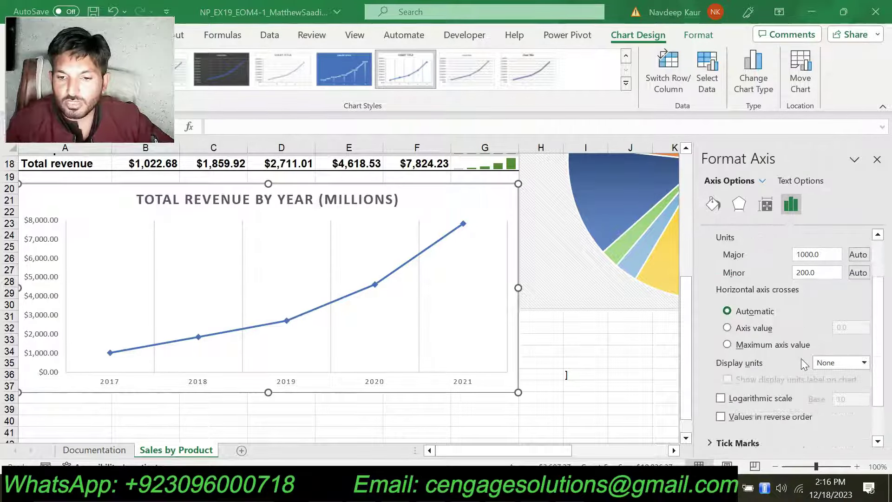
click(863, 363)
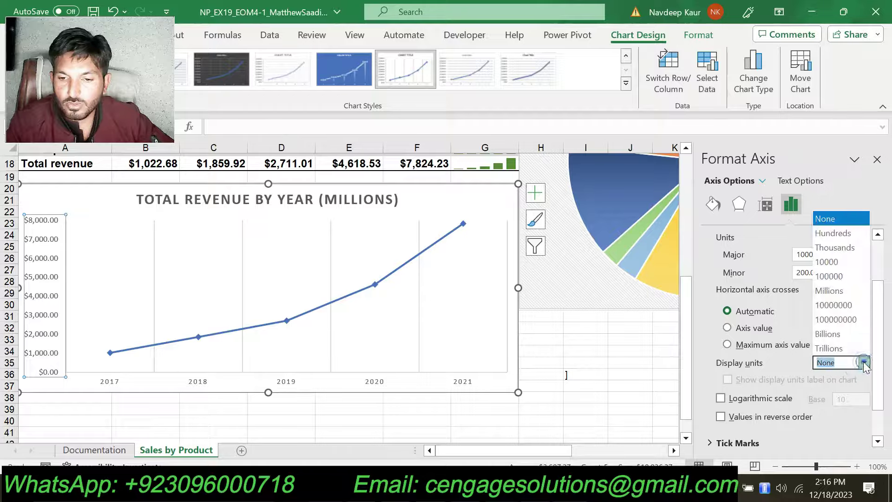
click(850, 253)
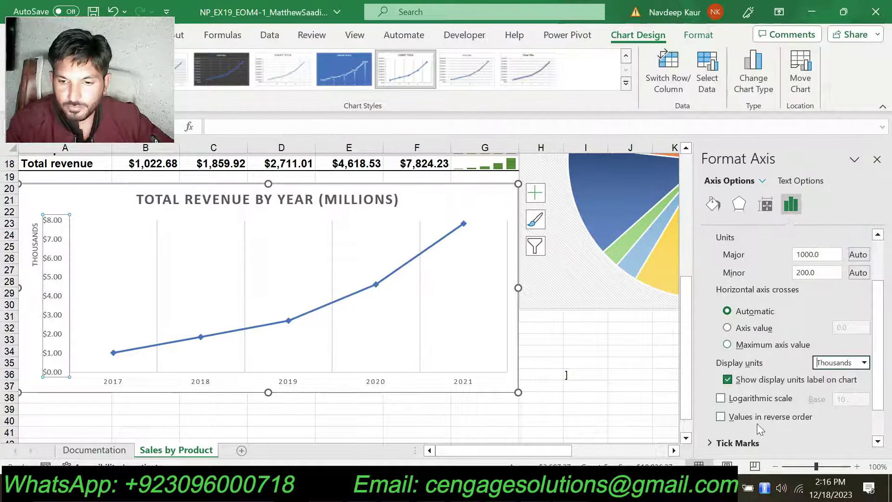
scroll(757, 423, down, 1)
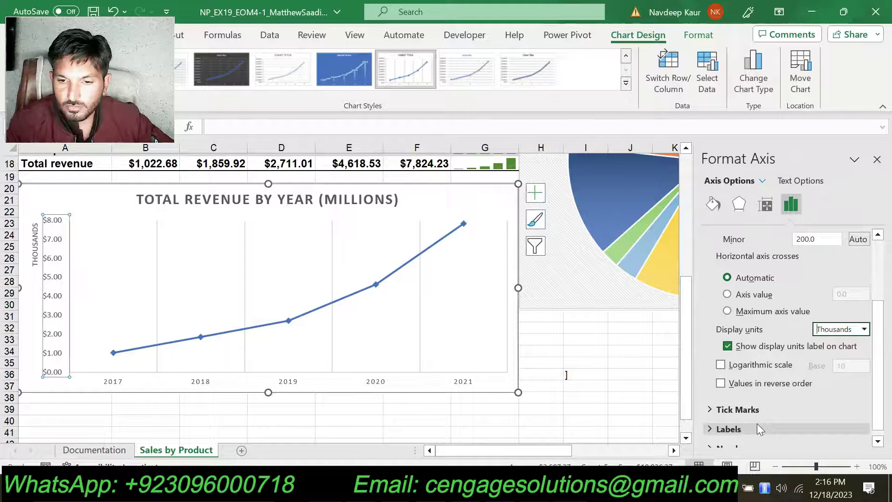
click(727, 346)
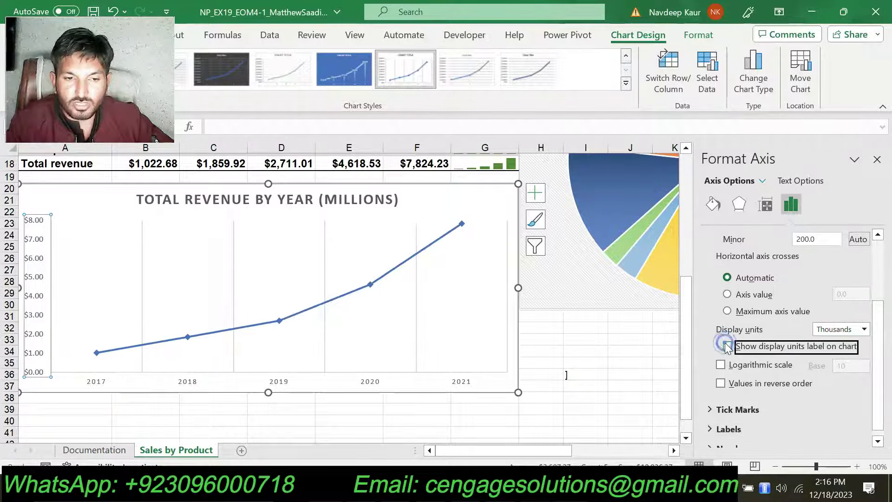
key(alt+Tab)
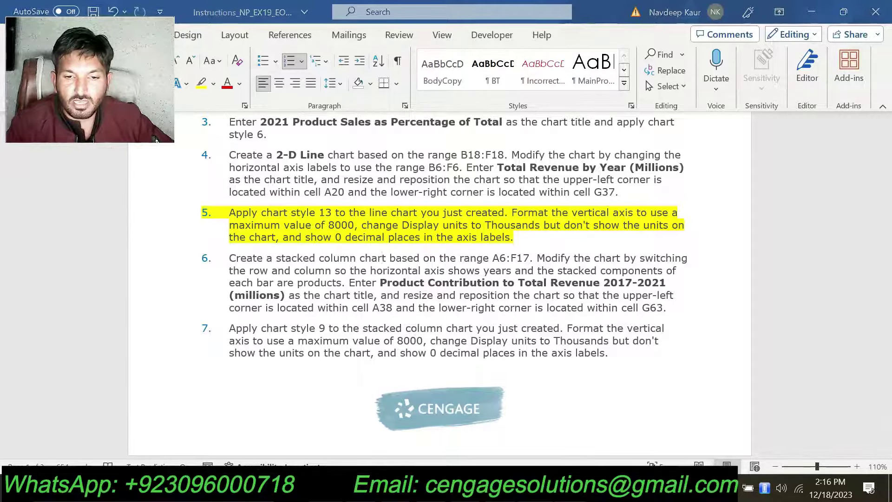
- Change the axis number format's decimal places from 2 to 0
key(alt+Tab)
scroll(795, 387, down, 1)
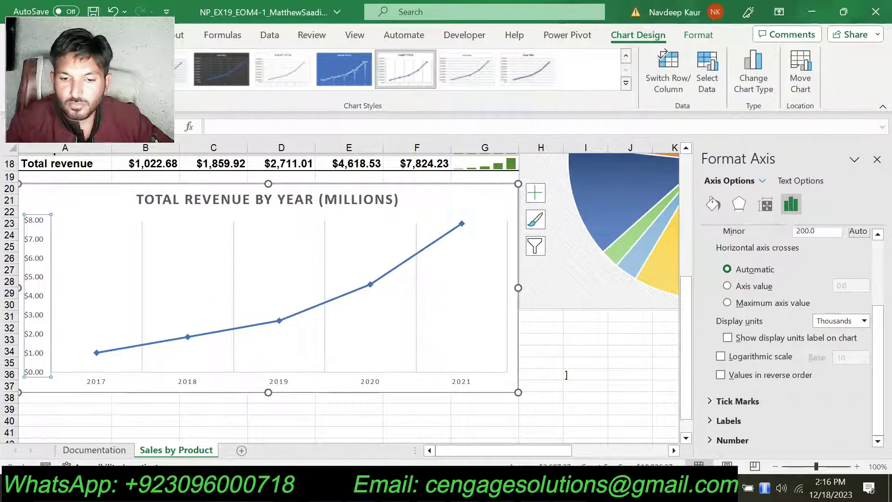
key(alt+Tab)
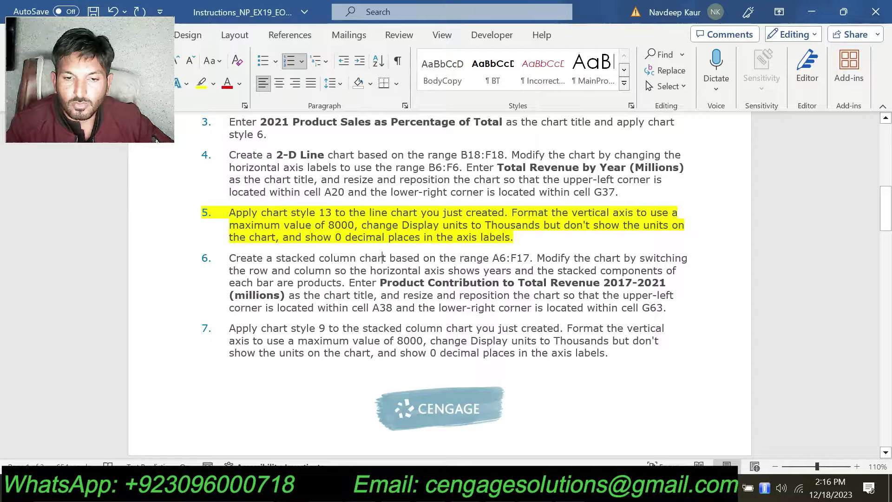
key(alt+Tab)
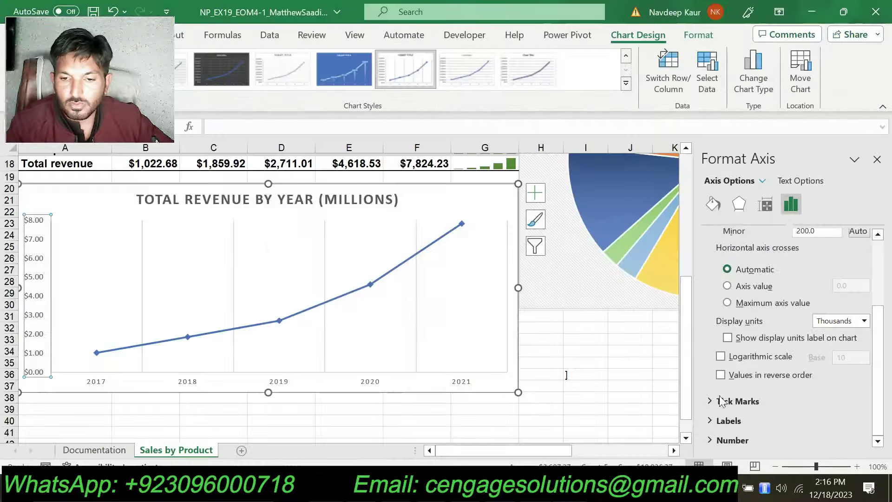
click(712, 421)
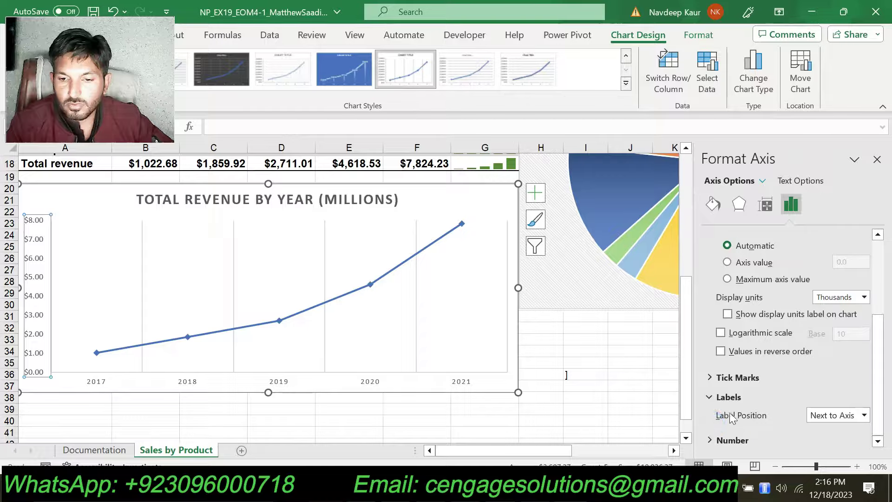
click(709, 442)
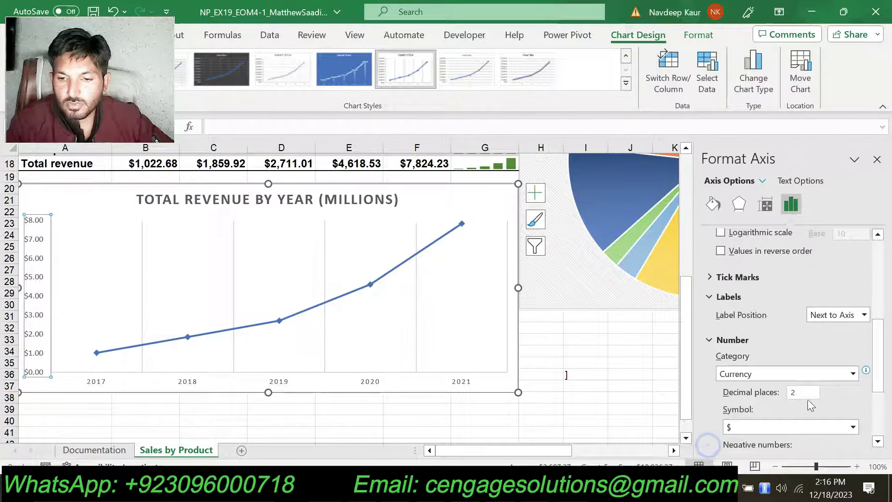
double_click(800, 358)
text(0)
key(Return)
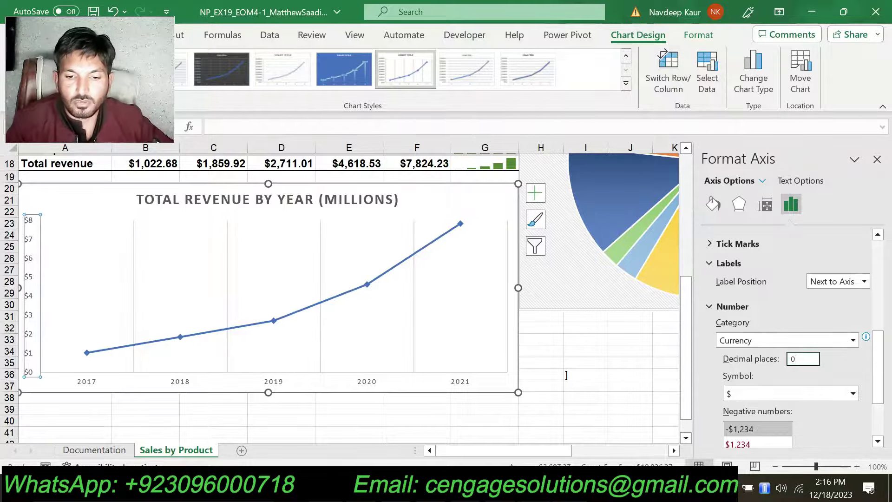
- Compare the chart with the final figure in Word, then remove step 5's yellow highlight
key(alt+Tab)
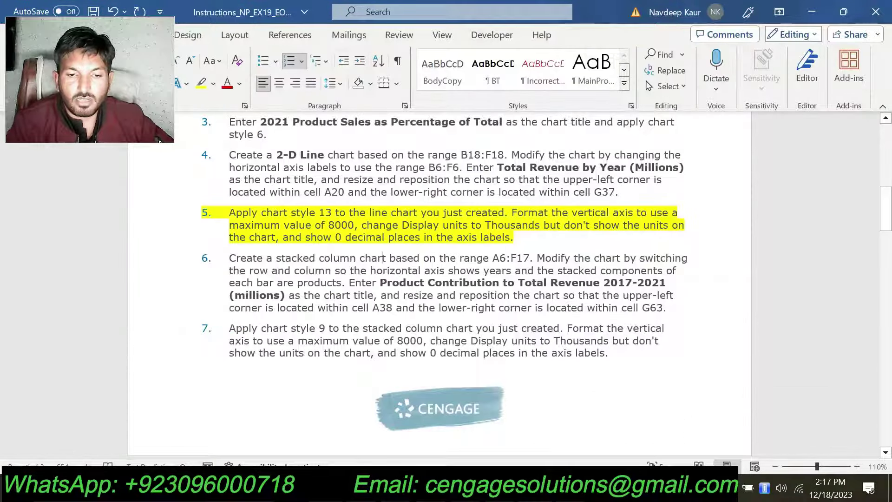
scroll(384, 258, down, 10)
scroll(514, 388, down, 15)
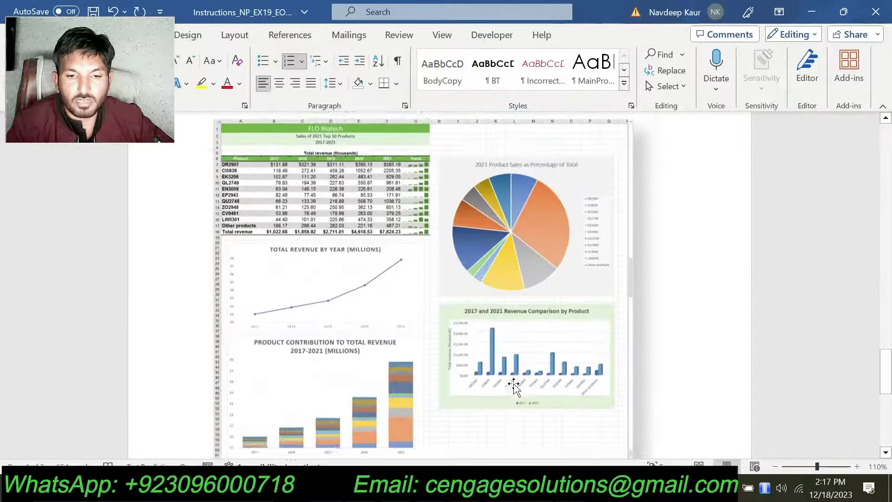
scroll(324, 287, up, 1)
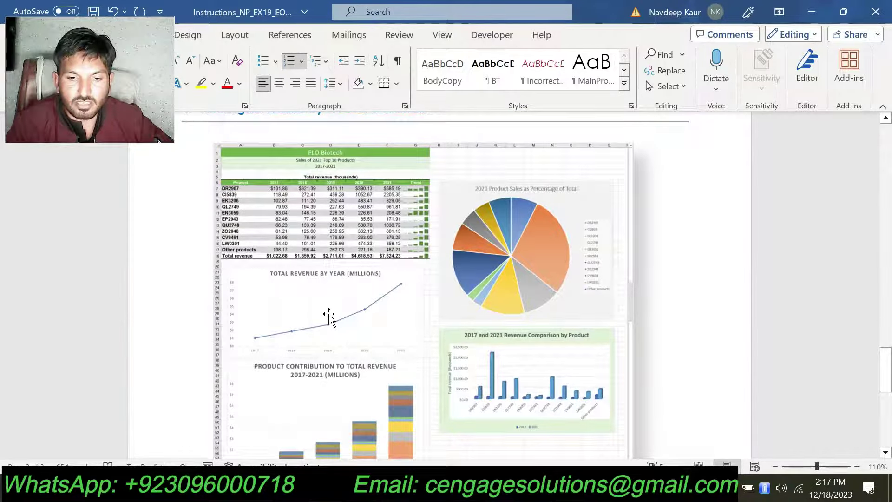
key(alt+Tab)
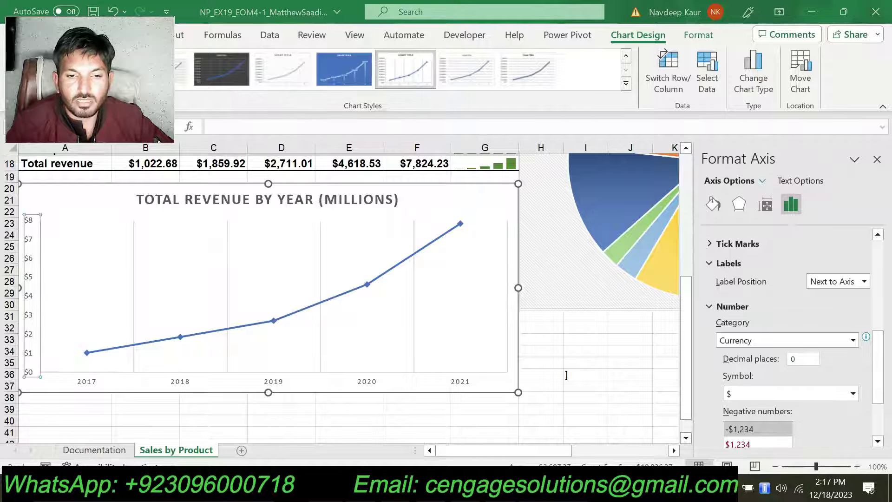
key(alt+Tab)
key(alt+Tab)
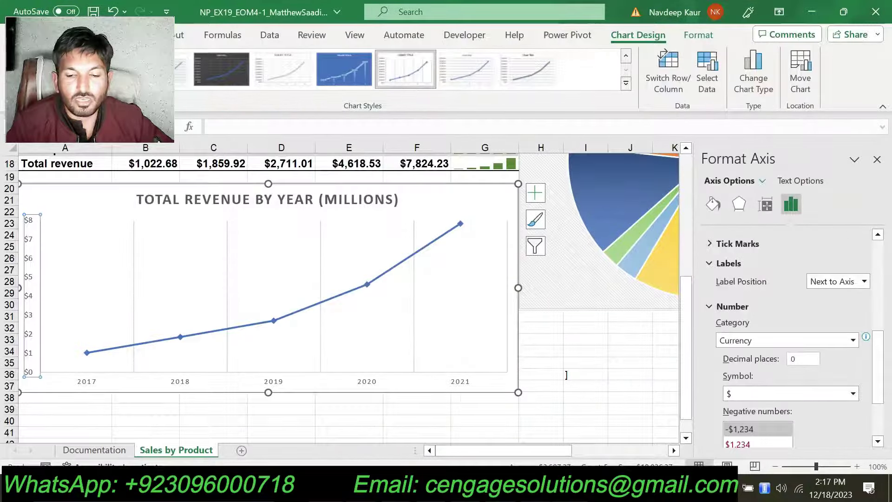
key(alt+Tab)
scroll(511, 427, up, 10)
scroll(384, 276, up, 15)
scroll(443, 279, up, 3)
drag(514, 346, 229, 321)
click(281, 298)
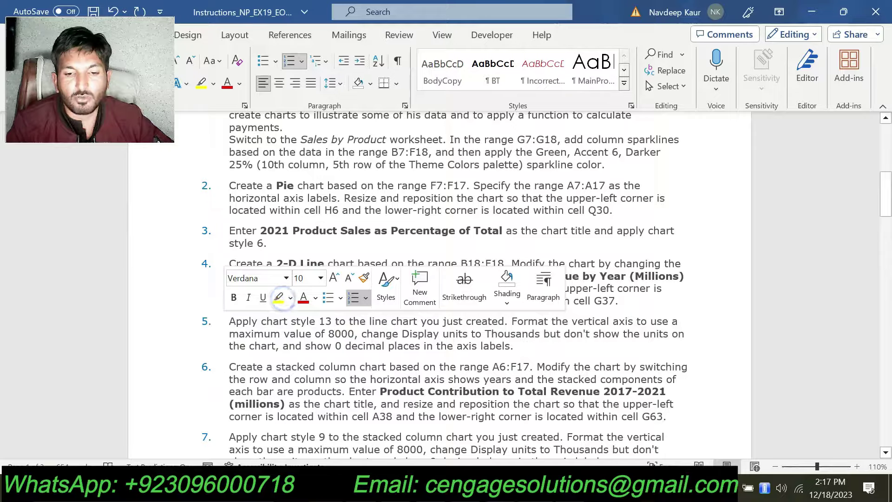